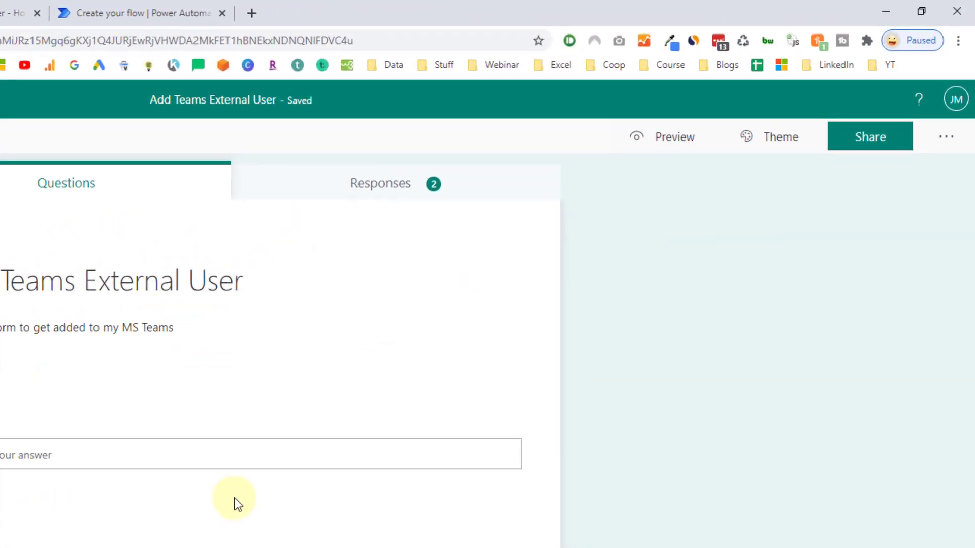
# Step: Open the form's Settings pane to confirm anyone with the link can respond
pyautogui.click(948, 138)
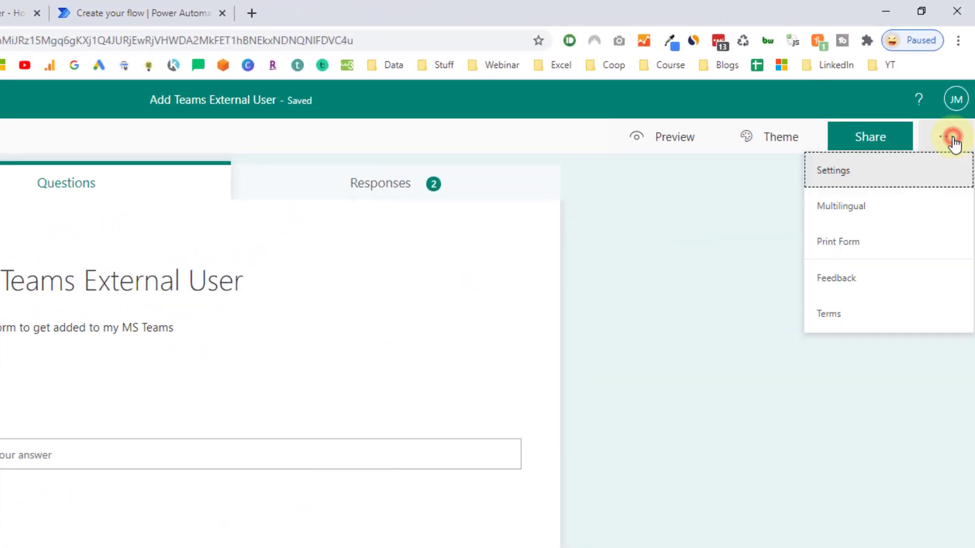
pyautogui.click(882, 174)
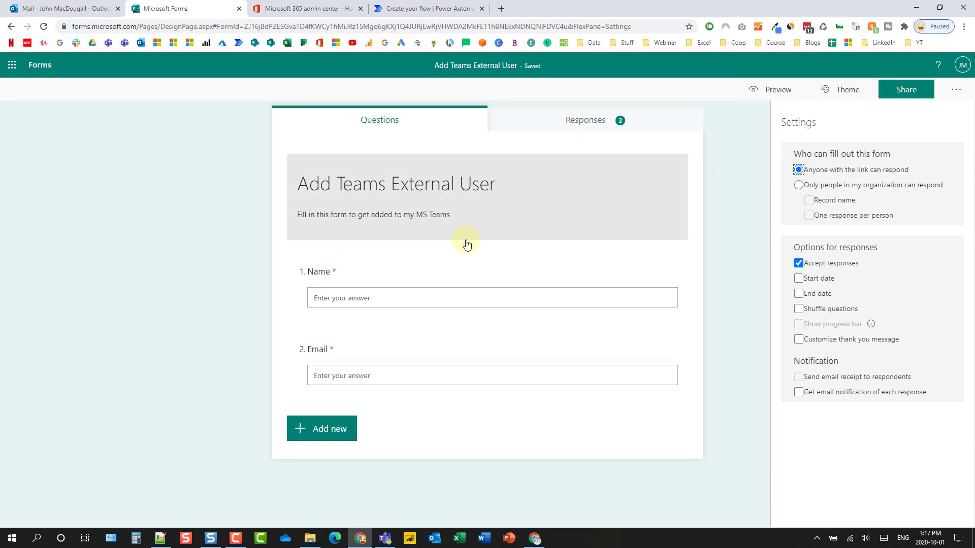
pyautogui.click(384, 539)
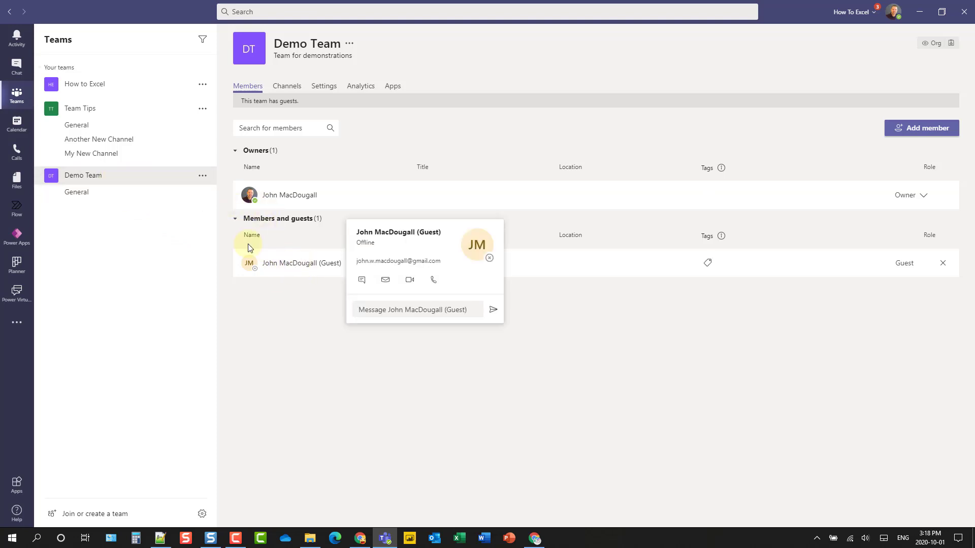
pyautogui.click(202, 176)
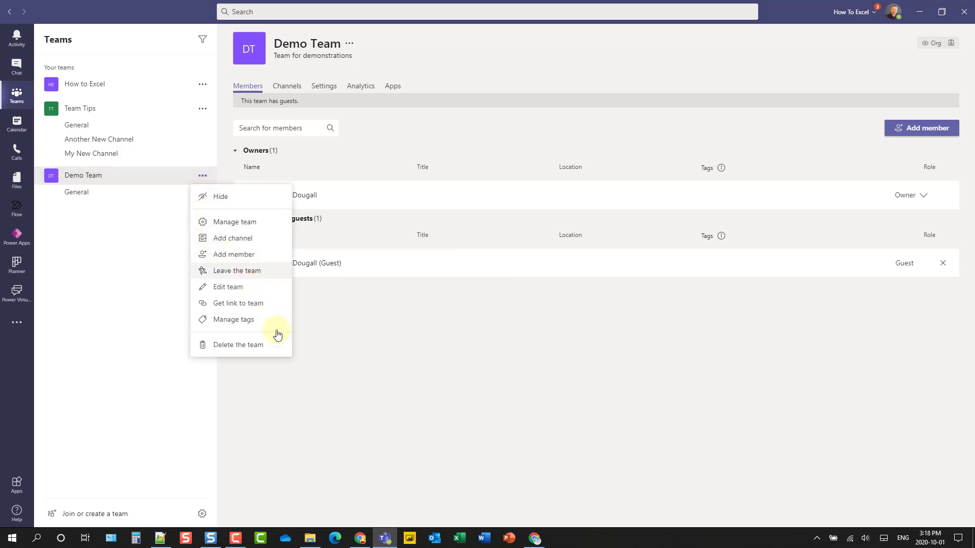
pyautogui.click(360, 538)
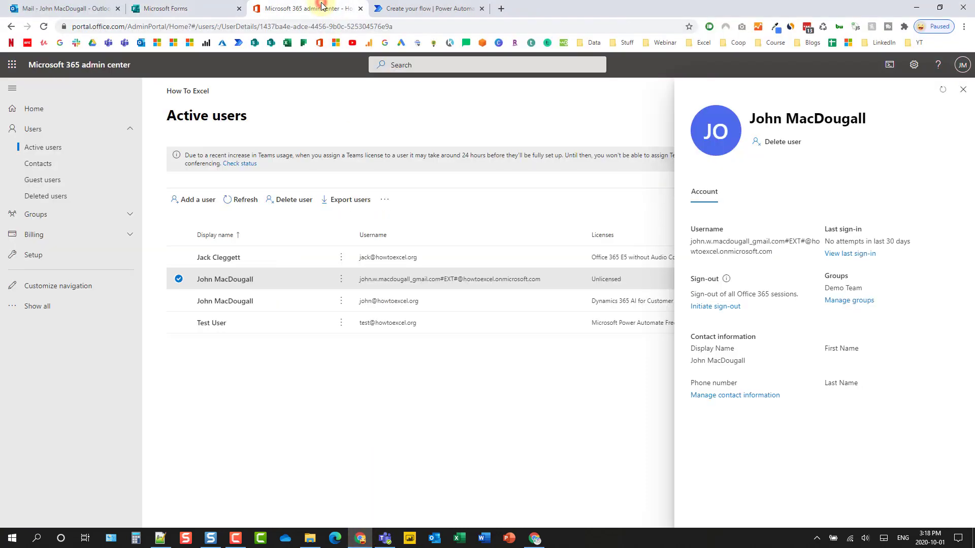
# Step: In the admin center's Active users, open the guest user's details to see their Demo Team membership
pyautogui.click(317, 8)
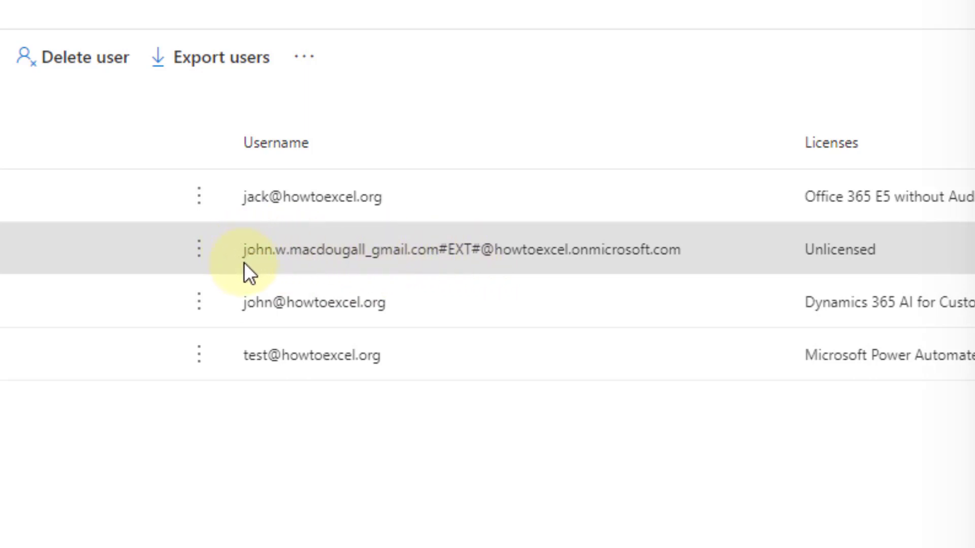
pyautogui.click(485, 264)
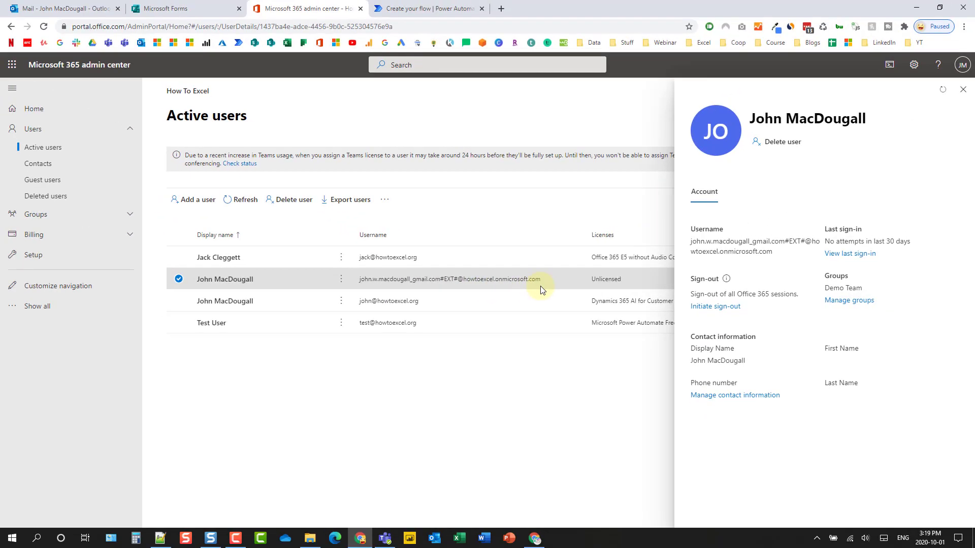
# Step: Create an automated flow 'Add User to Teams' triggered by 'When a new response is submitted'
pyautogui.click(429, 9)
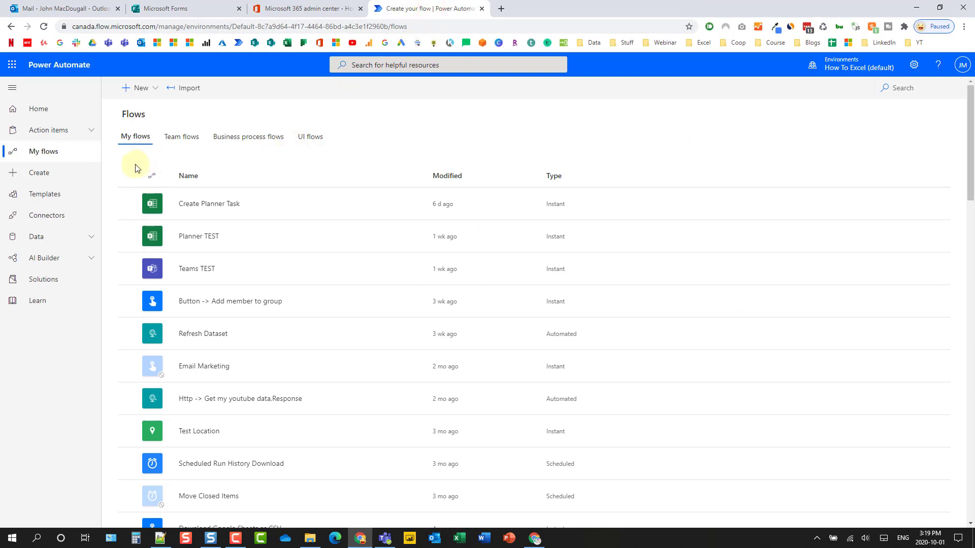
pyautogui.click(50, 176)
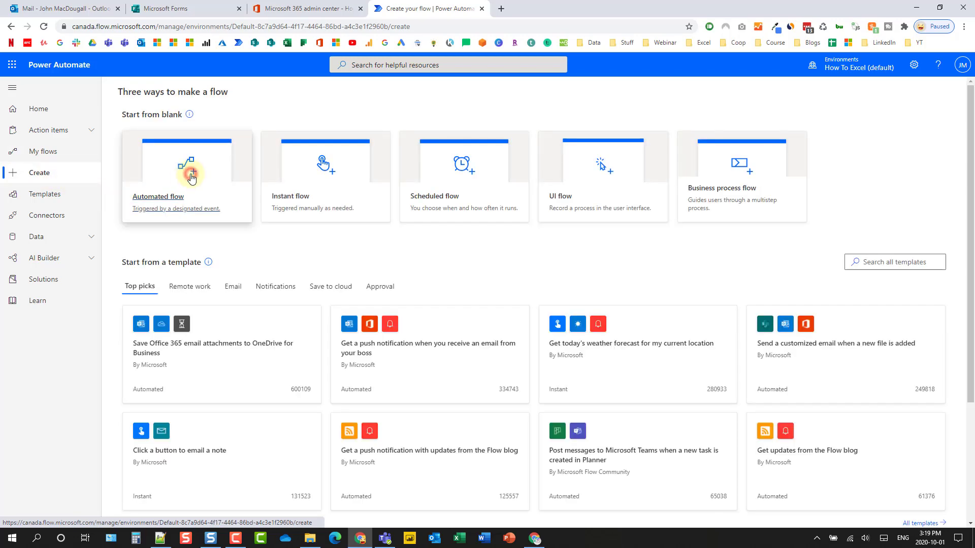
pyautogui.click(191, 182)
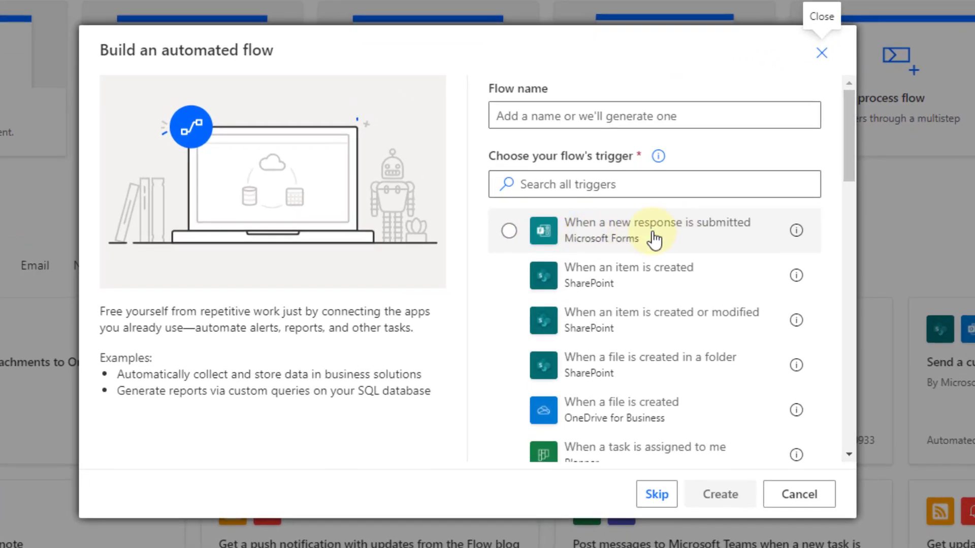
pyautogui.click(571, 226)
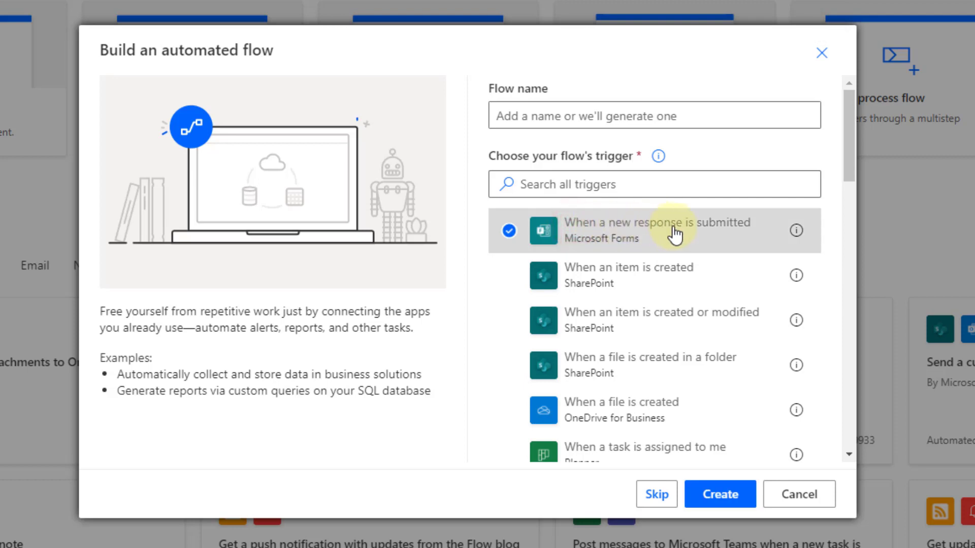
pyautogui.click(558, 117)
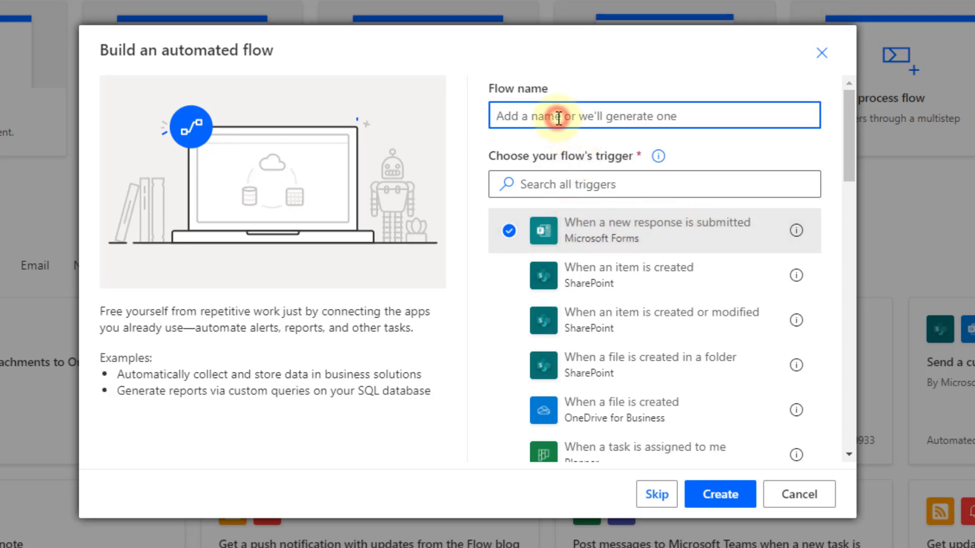
pyautogui.write('Add User to Teams')
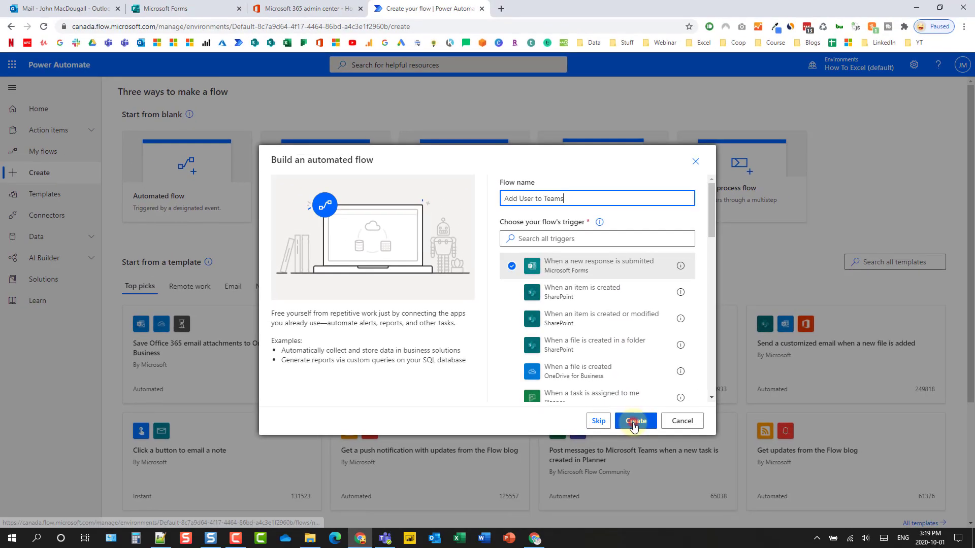
pyautogui.click(717, 491)
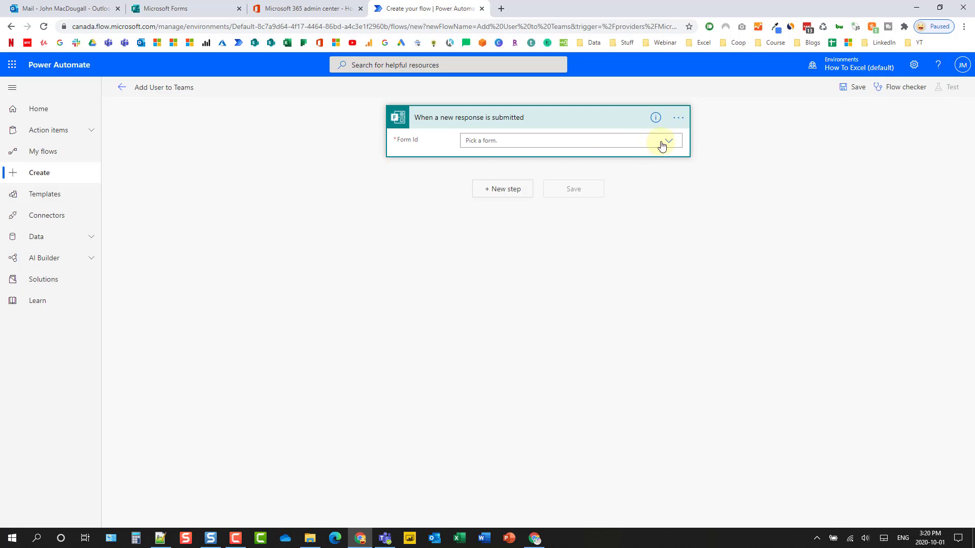
# Step: Point the trigger at the Add Teams External User form and add a new step
pyautogui.click(670, 141)
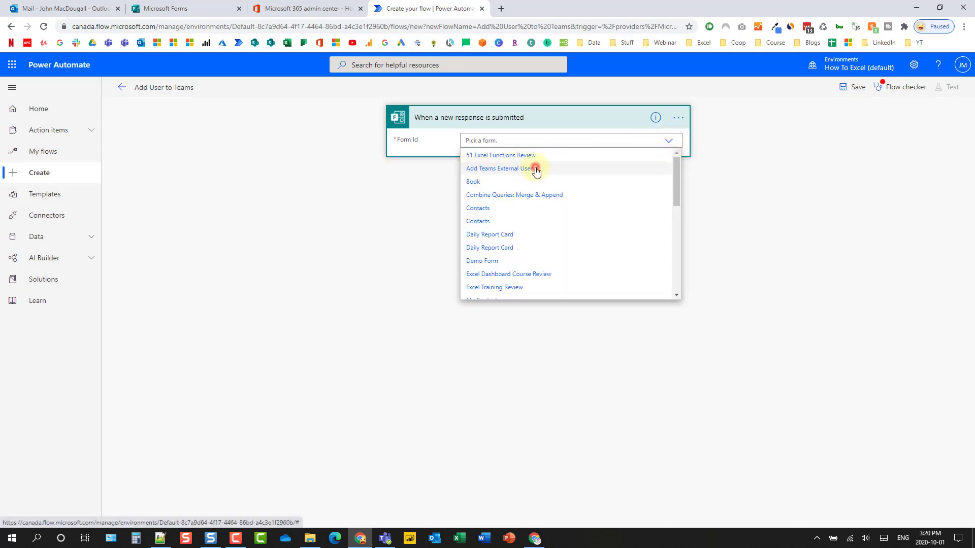
pyautogui.click(536, 170)
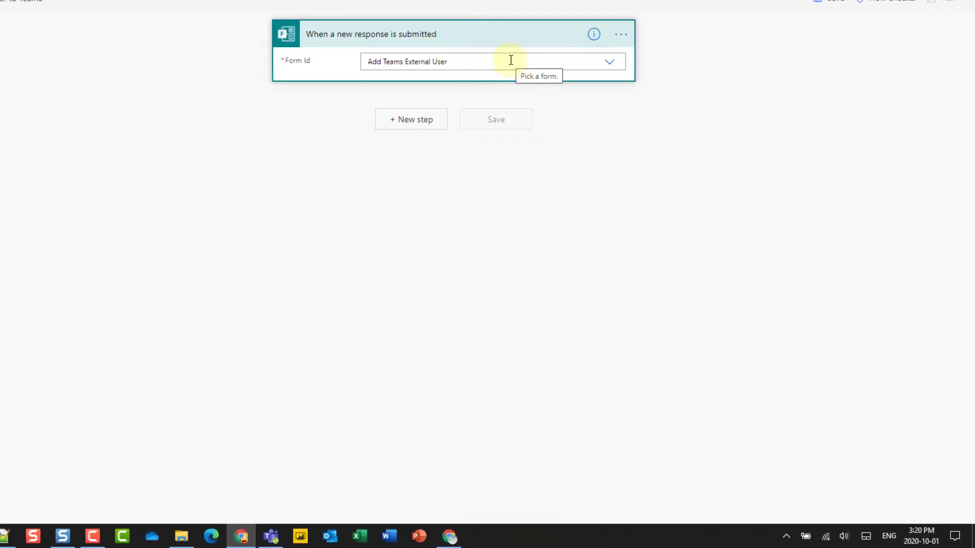
pyautogui.click(410, 121)
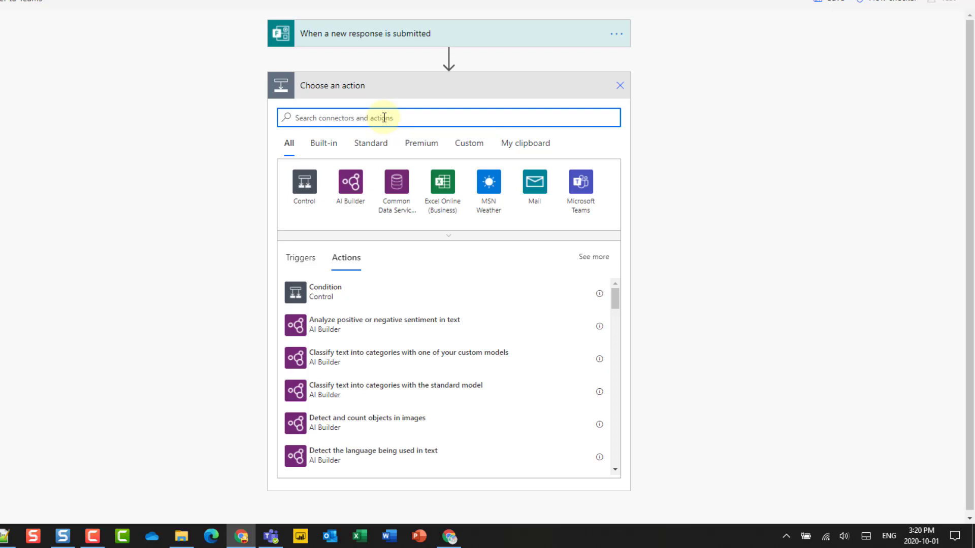
# Step: Add the Microsoft Forms 'Get response details' action via a 'forms' search
pyautogui.write('forms')
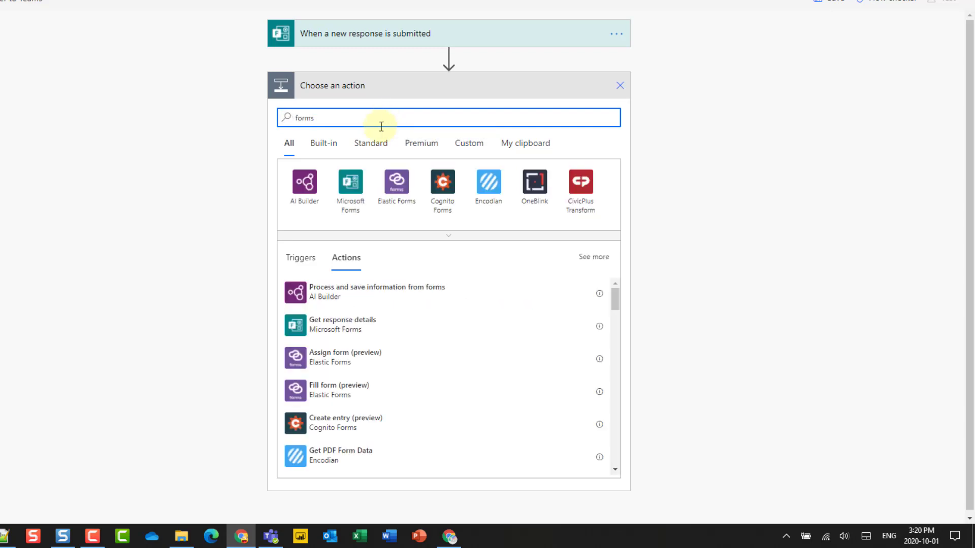
pyautogui.click(351, 184)
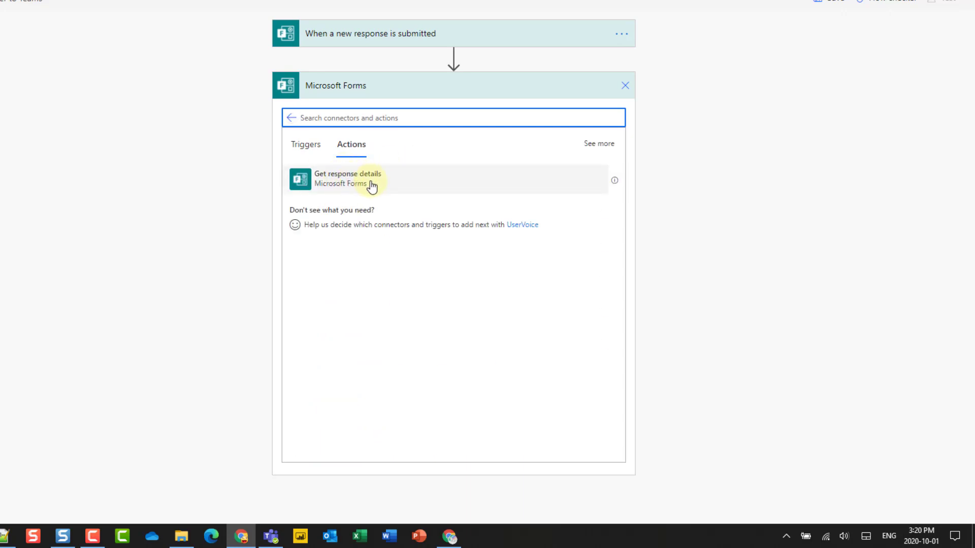
pyautogui.click(398, 182)
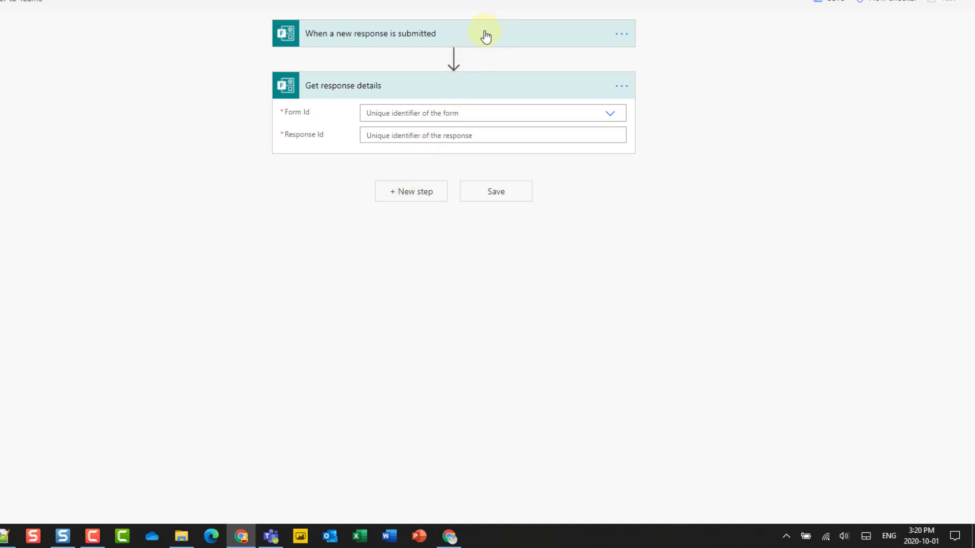
# Step: Set its Form Id to Add Teams External User and Response Id from the trigger, then save
pyautogui.click(611, 111)
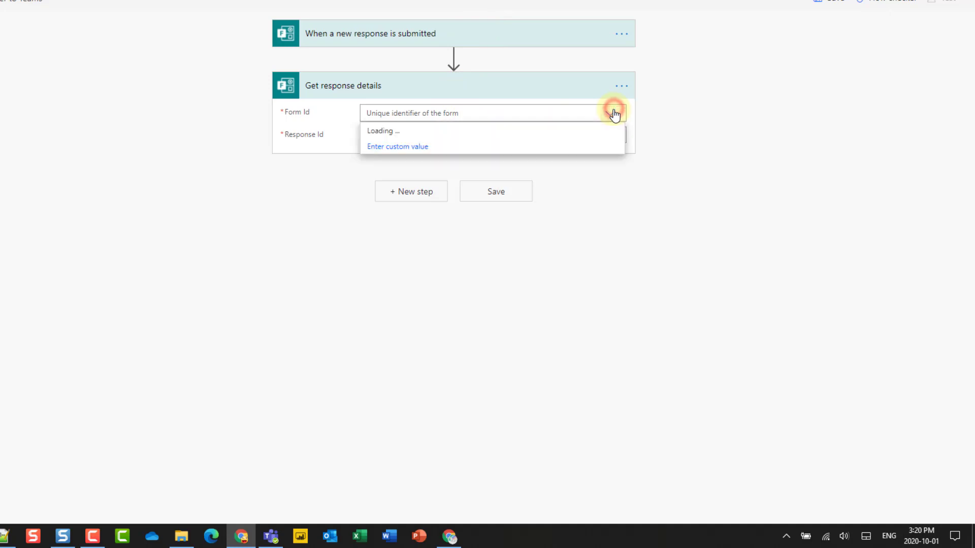
pyautogui.click(444, 150)
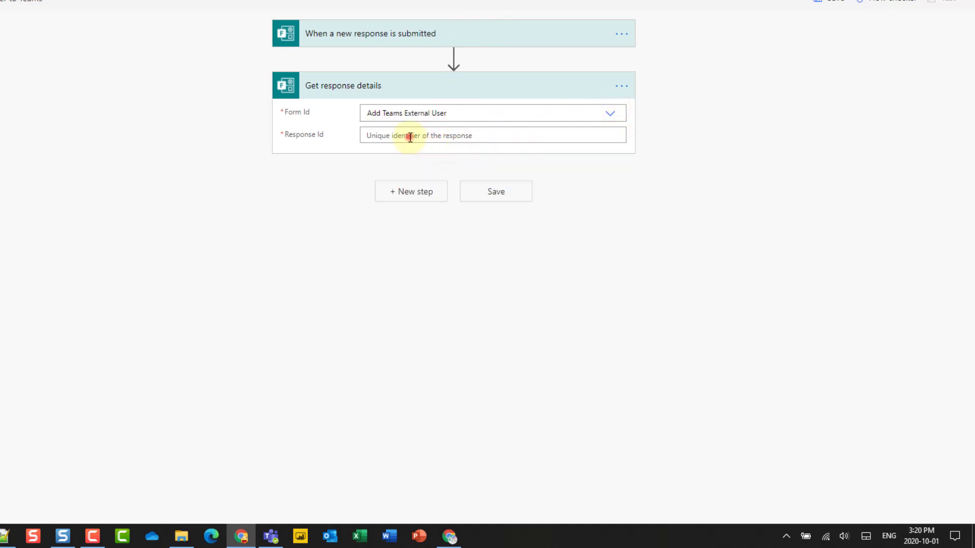
pyautogui.click(410, 136)
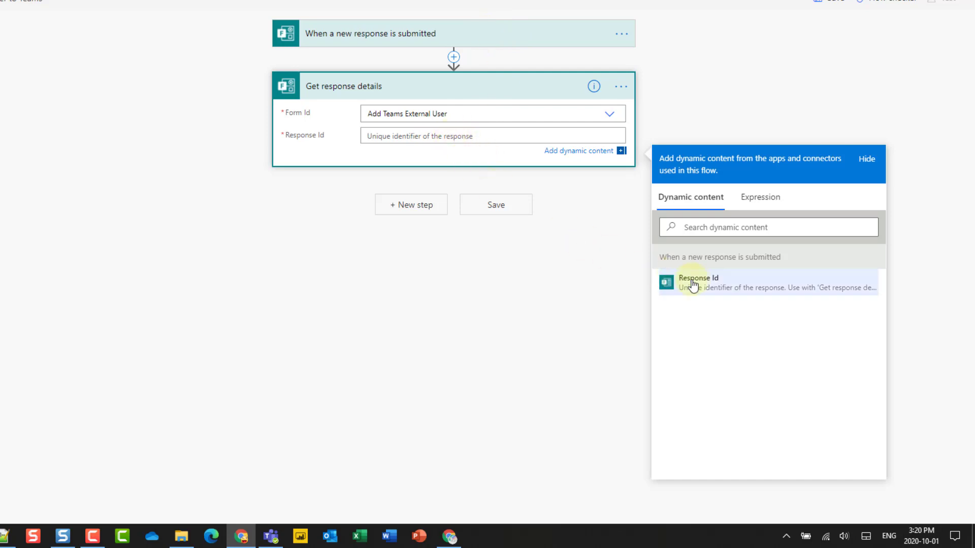
pyautogui.click(710, 288)
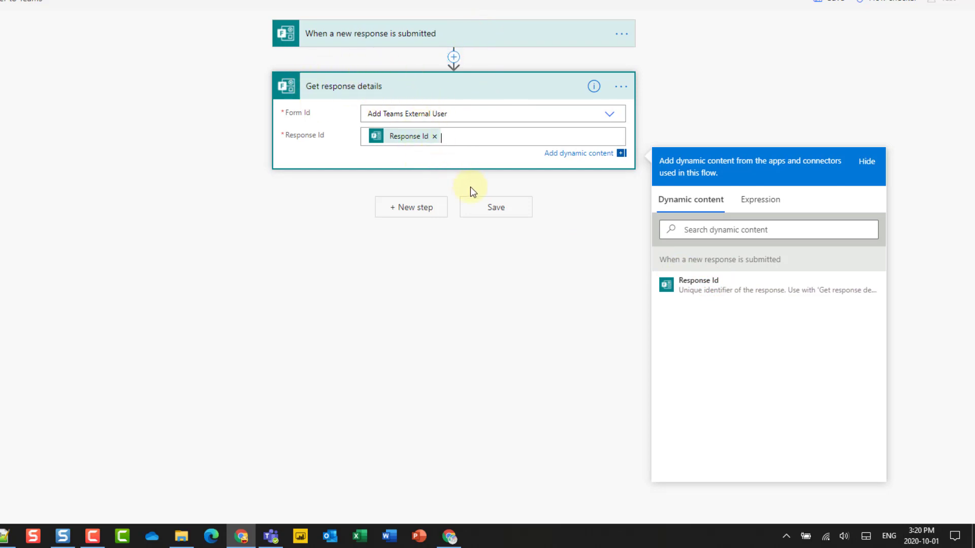
pyautogui.click(484, 208)
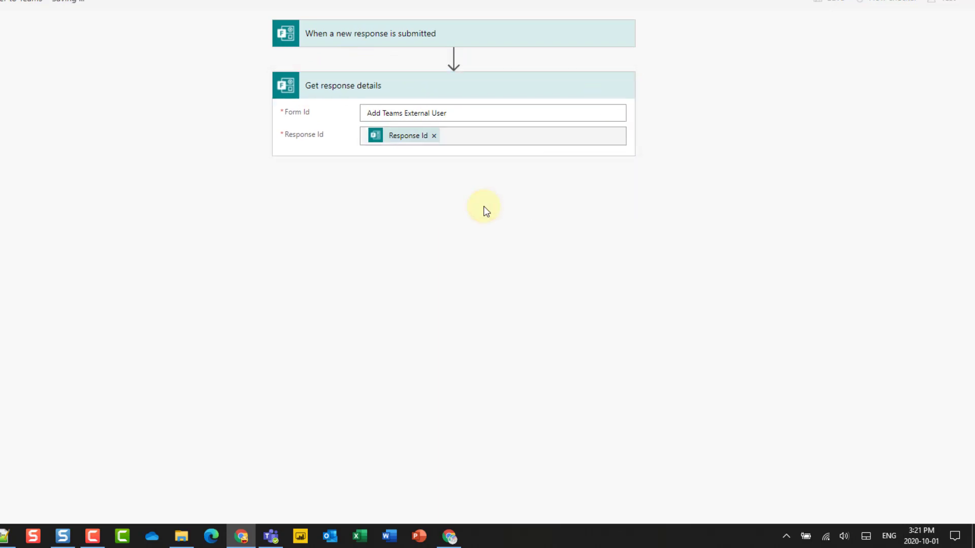
# Step: Add a step with the Microsoft Teams actions, then discard that step
pyautogui.click(426, 195)
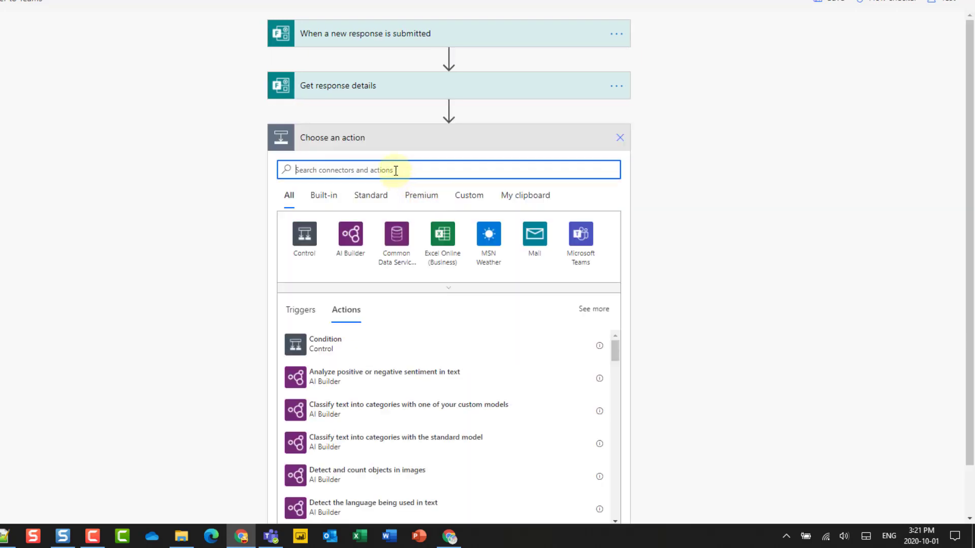
pyautogui.click(584, 248)
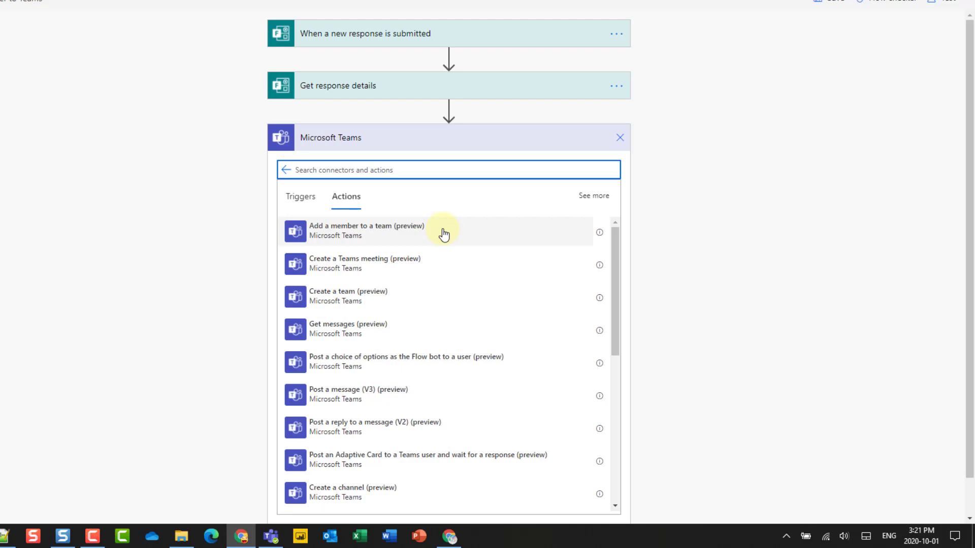
pyautogui.click(620, 138)
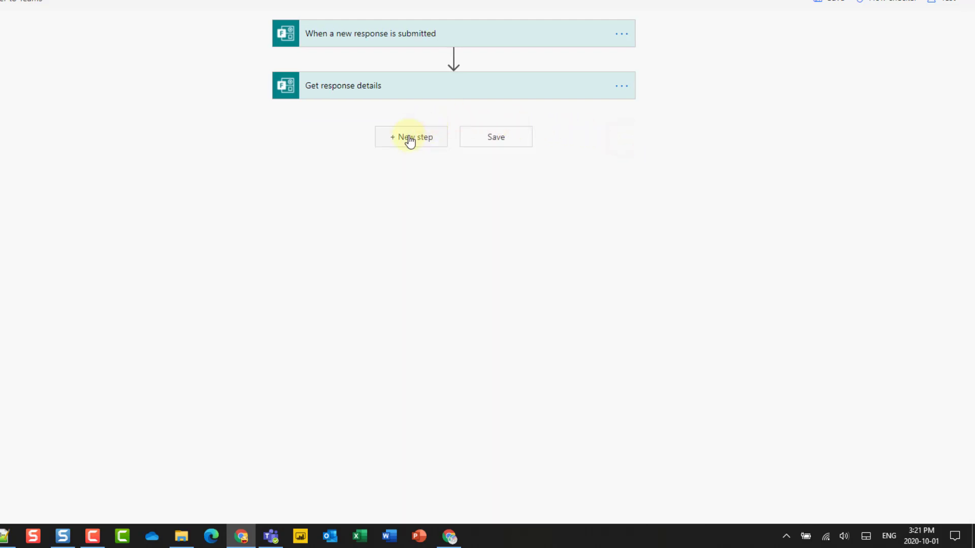
# Step: Add a new step after Get response details showing the Azure AD connector's actions
pyautogui.click(409, 138)
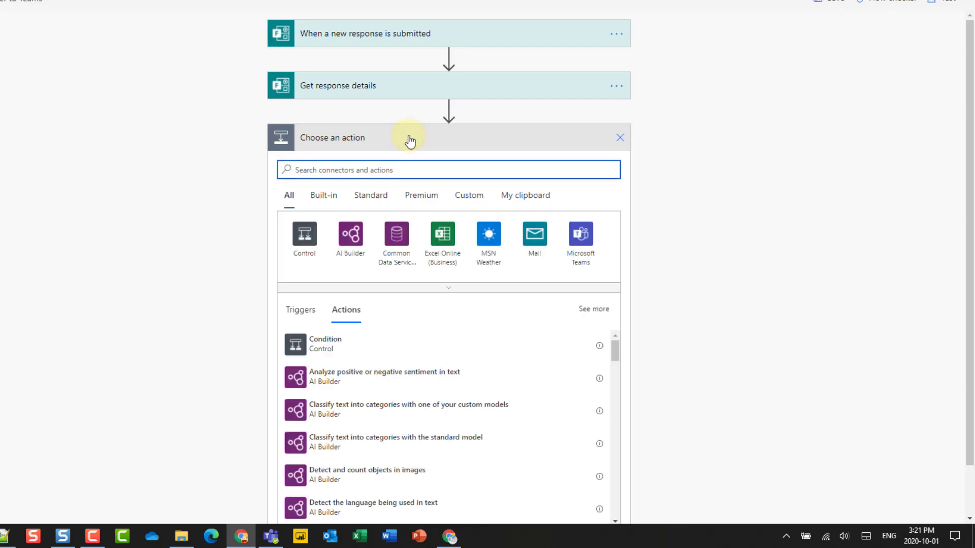
pyautogui.write('azure')
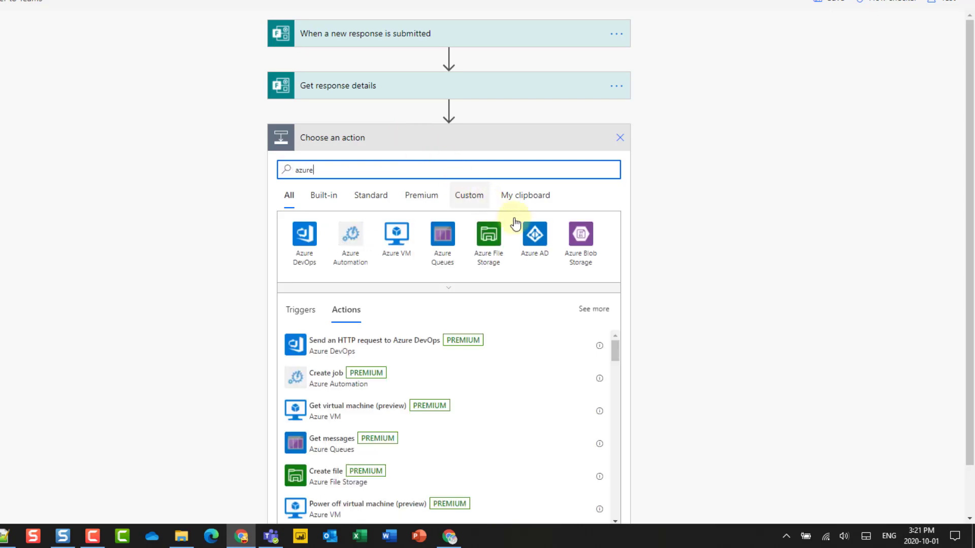
pyautogui.click(538, 241)
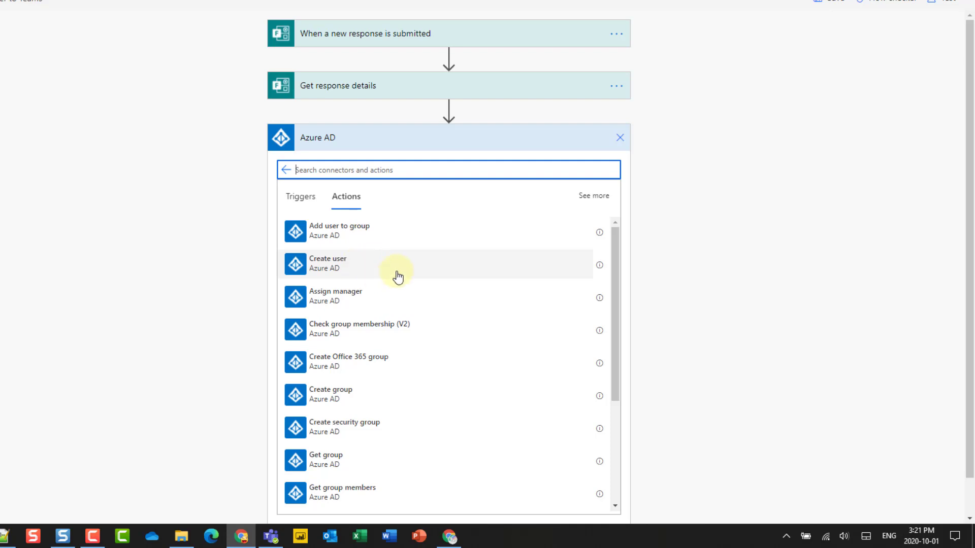
# Step: Add Azure AD Create user with Account Enabled Yes and Display Name from the form's Name
pyautogui.click(374, 269)
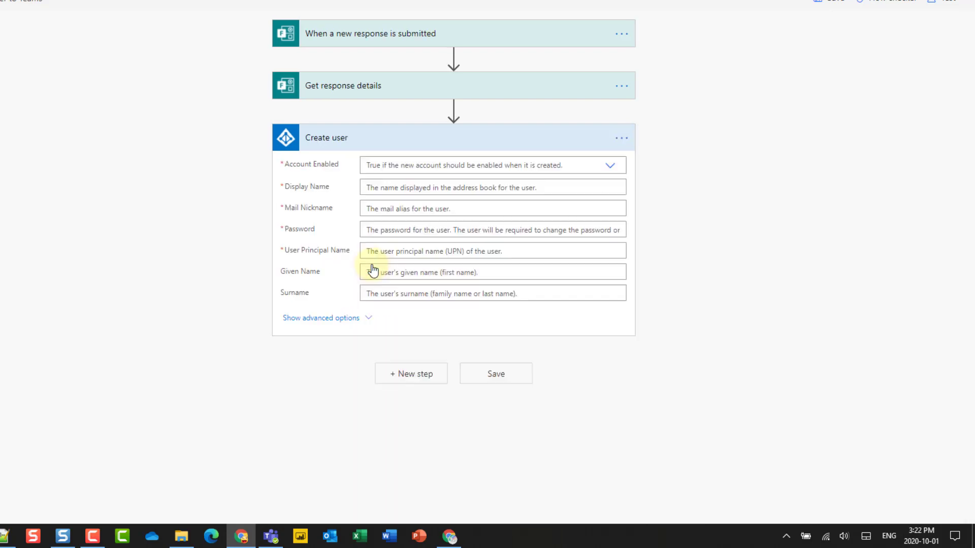
pyautogui.click(611, 168)
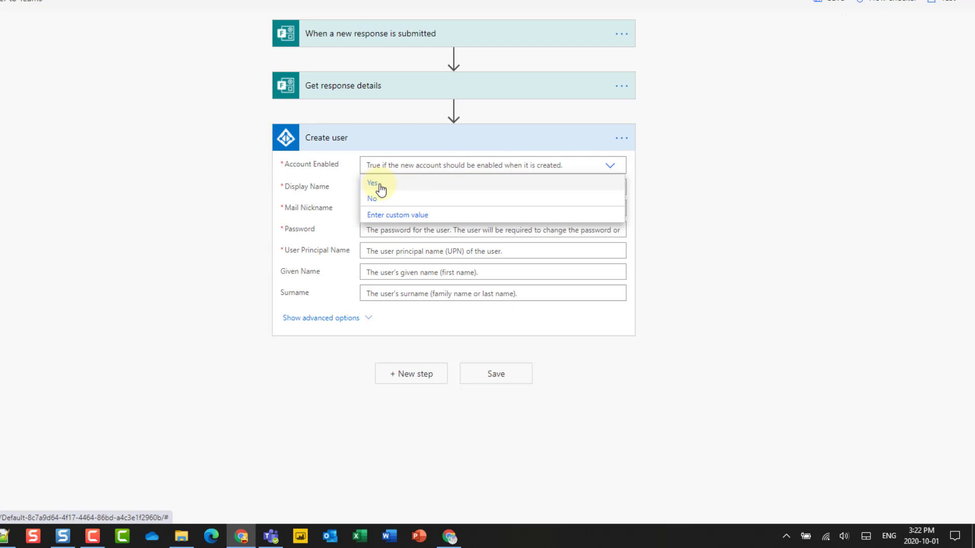
pyautogui.click(373, 183)
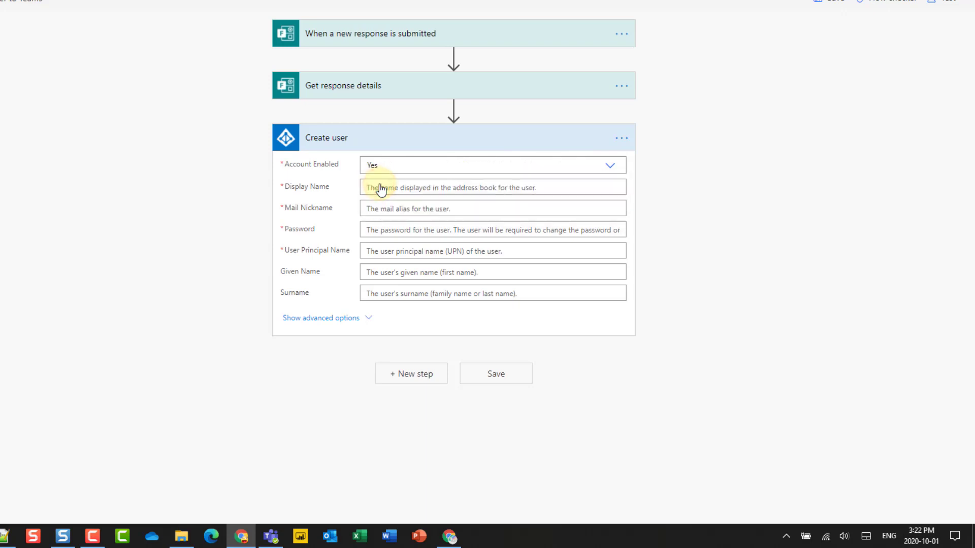
pyautogui.click(380, 189)
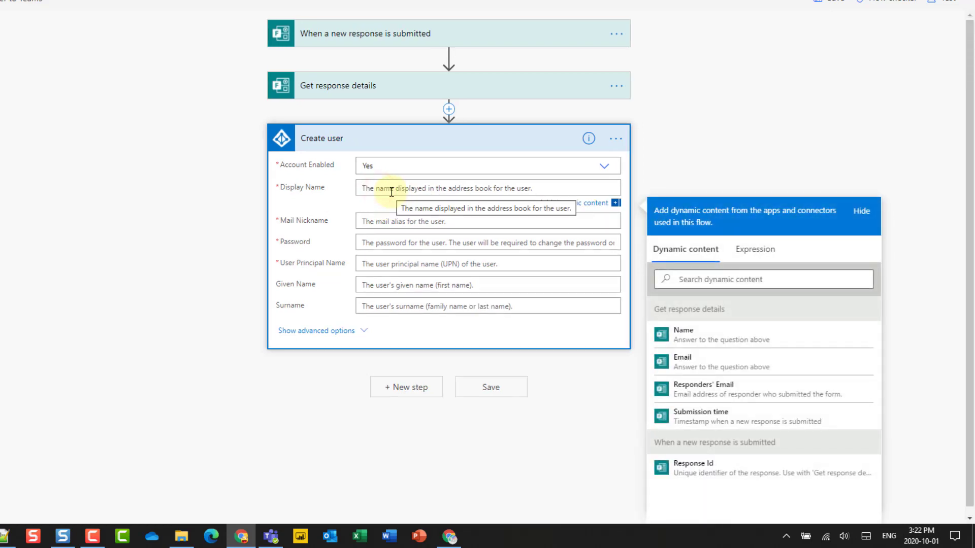
pyautogui.click(698, 342)
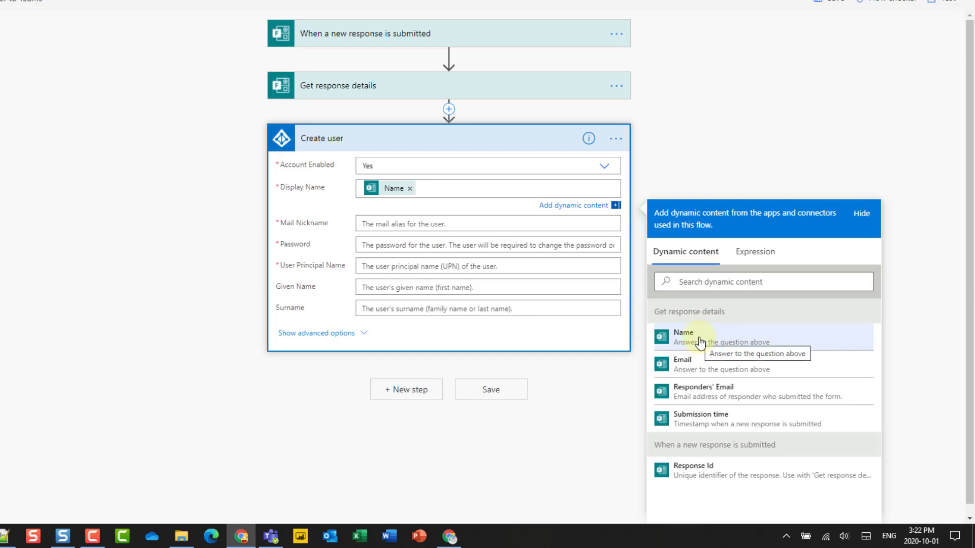
# Step: Set the Mail Nickname to 'Guest' and enter a password
pyautogui.click(371, 224)
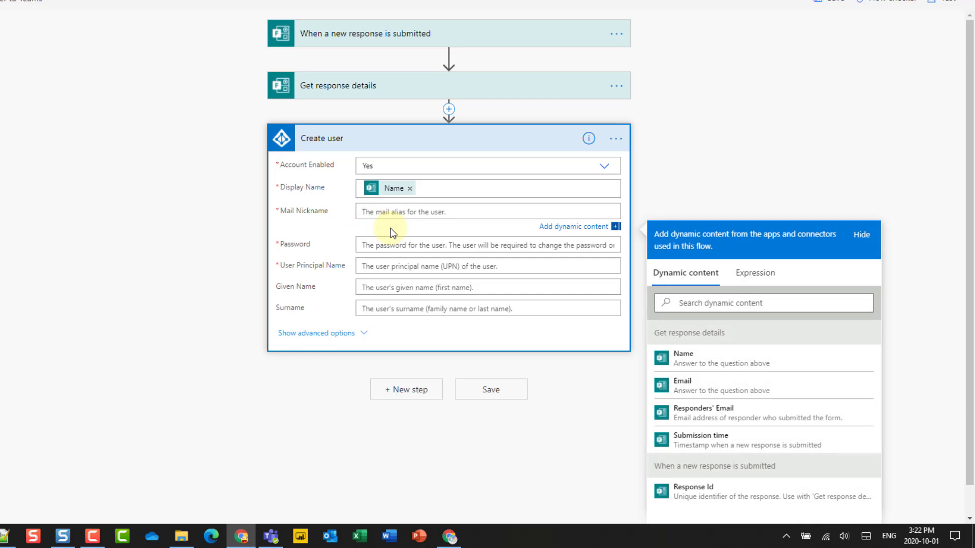
pyautogui.write('Guest')
pyautogui.click(371, 244)
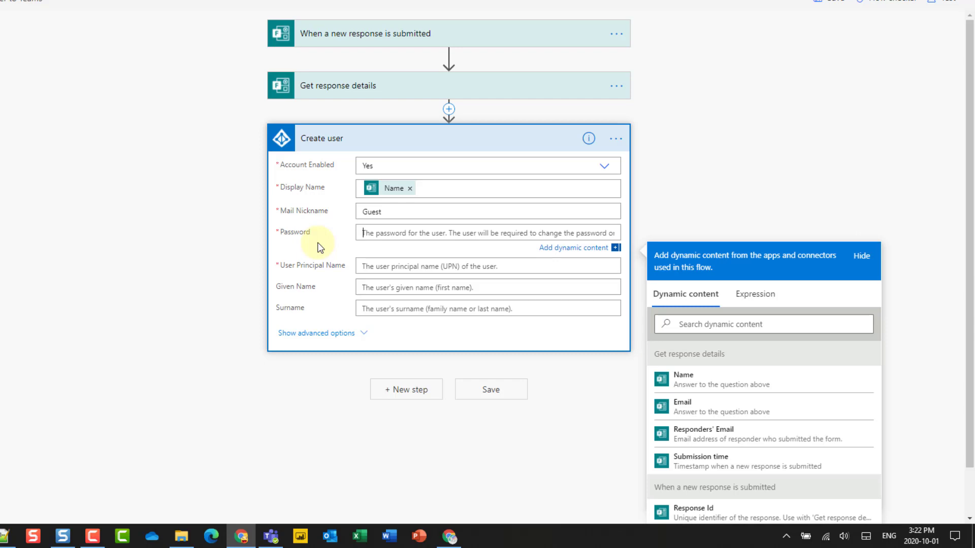
pyautogui.write('123456')
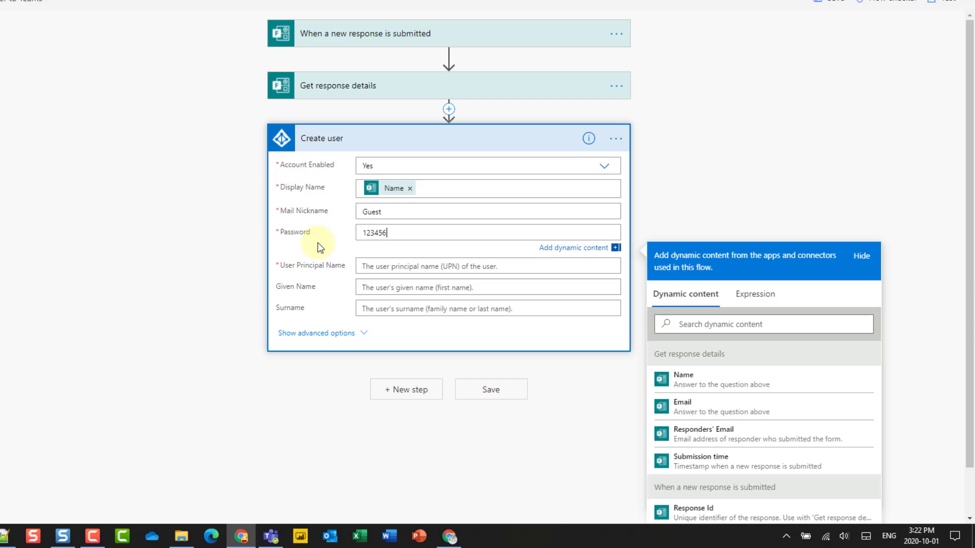
pyautogui.write('pass')
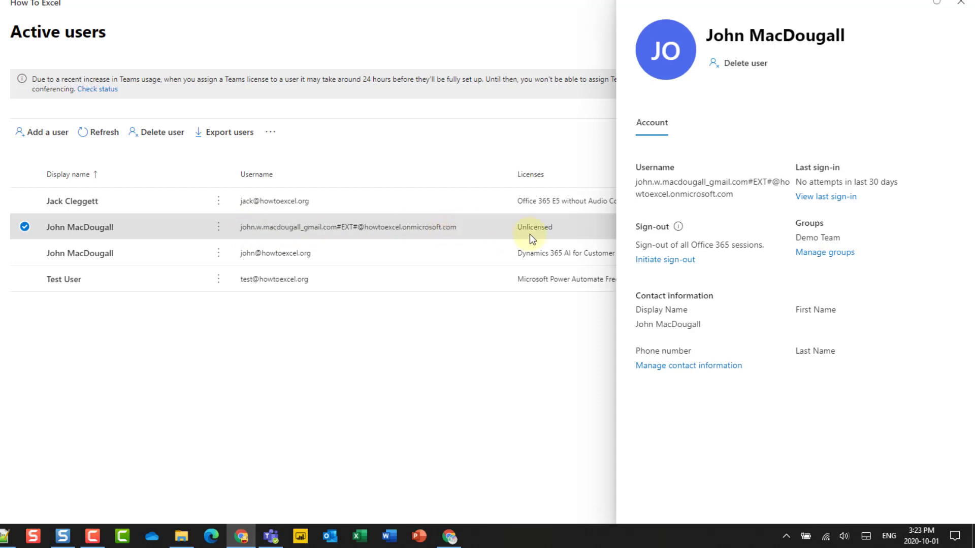
# Step: Select the guest user's full username in the details pane for copying
pyautogui.moveTo(635, 182); pyautogui.dragTo(742, 191)
pyautogui.hotkey('ctrl', 'c')
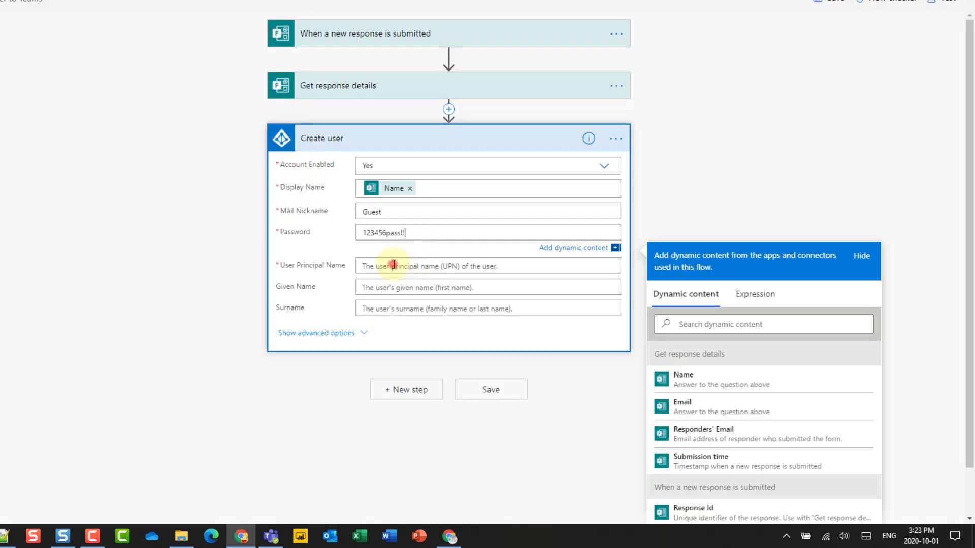
pyautogui.click(394, 265)
pyautogui.hotkey('ctrl', 'v')
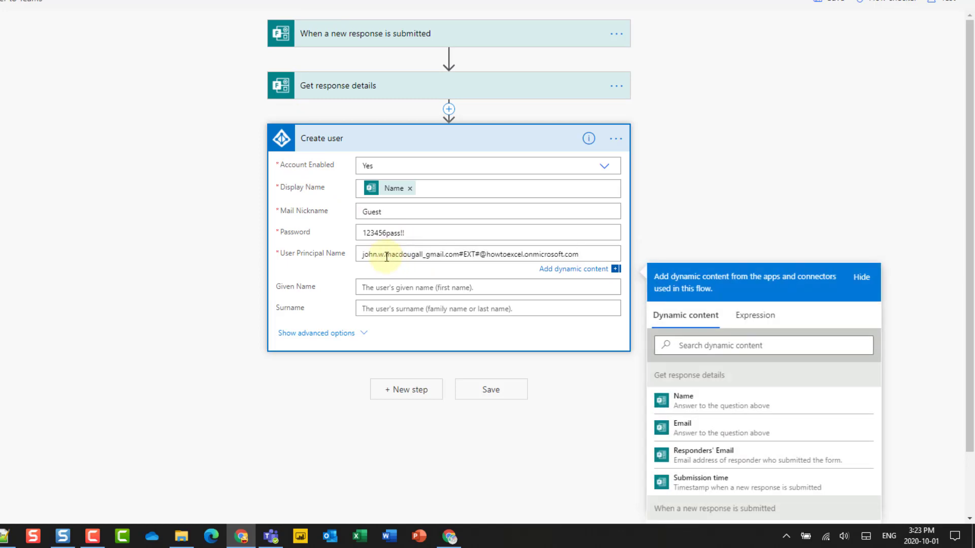
pyautogui.tripleClick(457, 254)
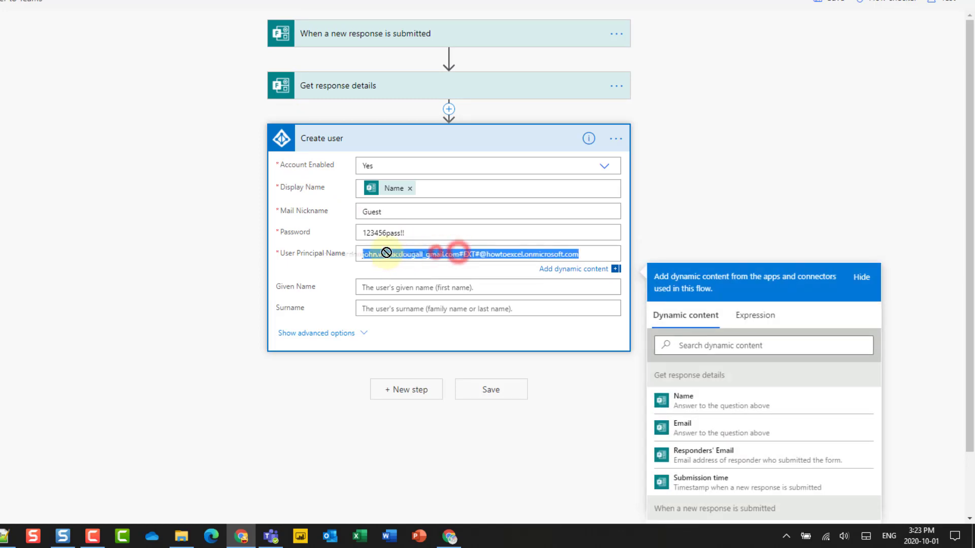
pyautogui.click(455, 255)
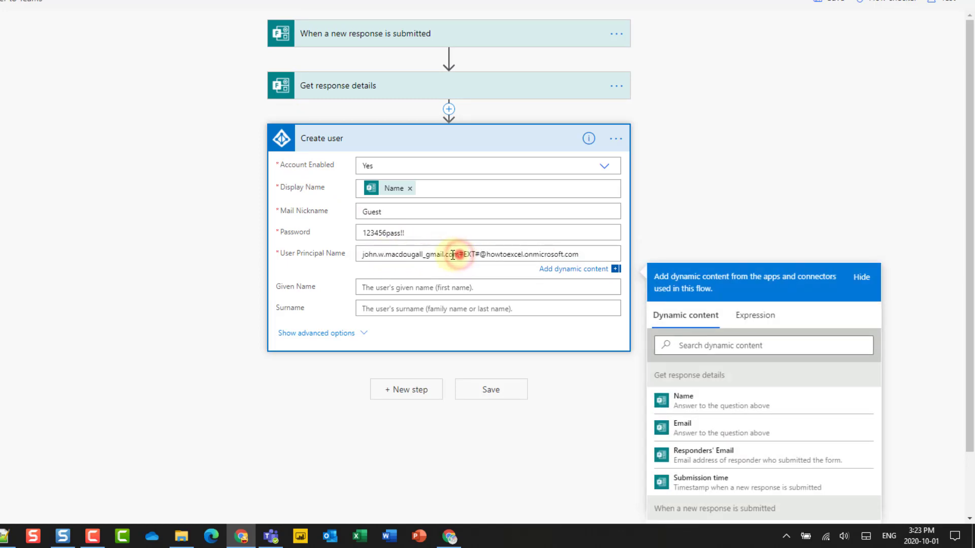
pyautogui.hotkey('shift', 'Home')
pyautogui.press('BackSpace')
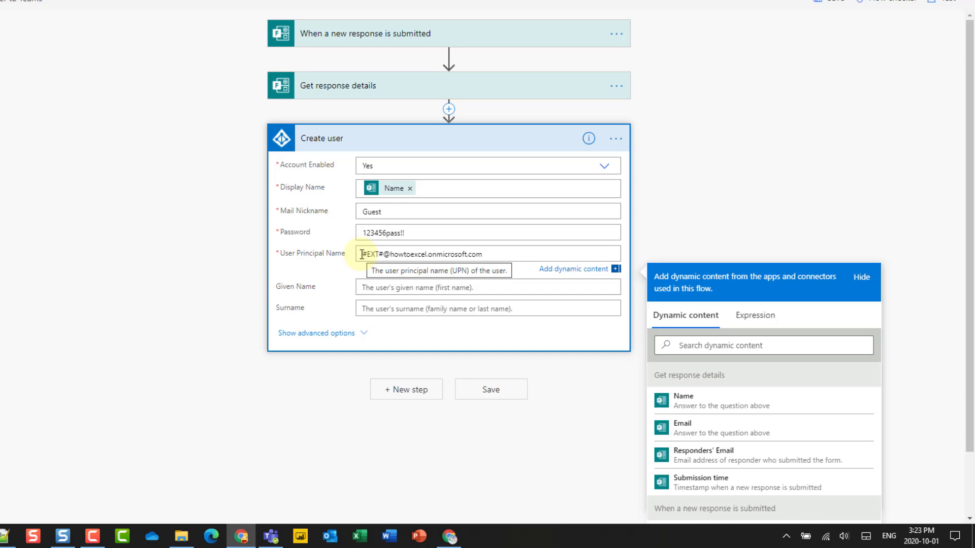
pyautogui.click(448, 109)
# Step: Insert a Compose action between Get response details and Create user
pyautogui.click(446, 128)
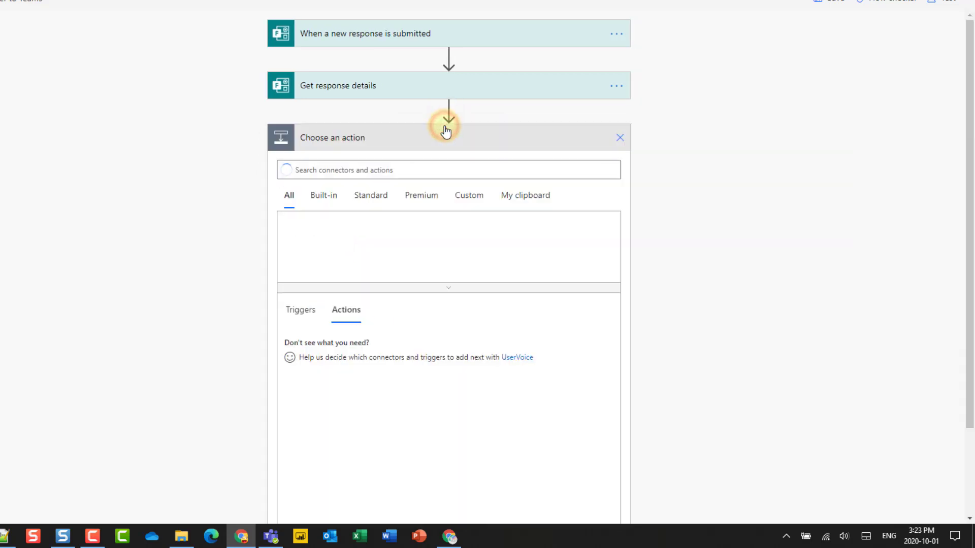
pyautogui.click(371, 170)
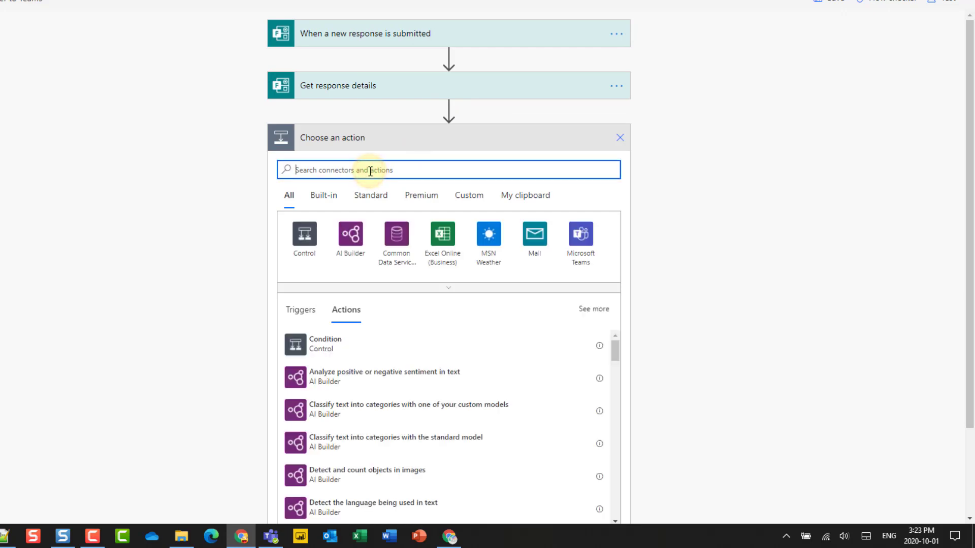
pyautogui.write('com')
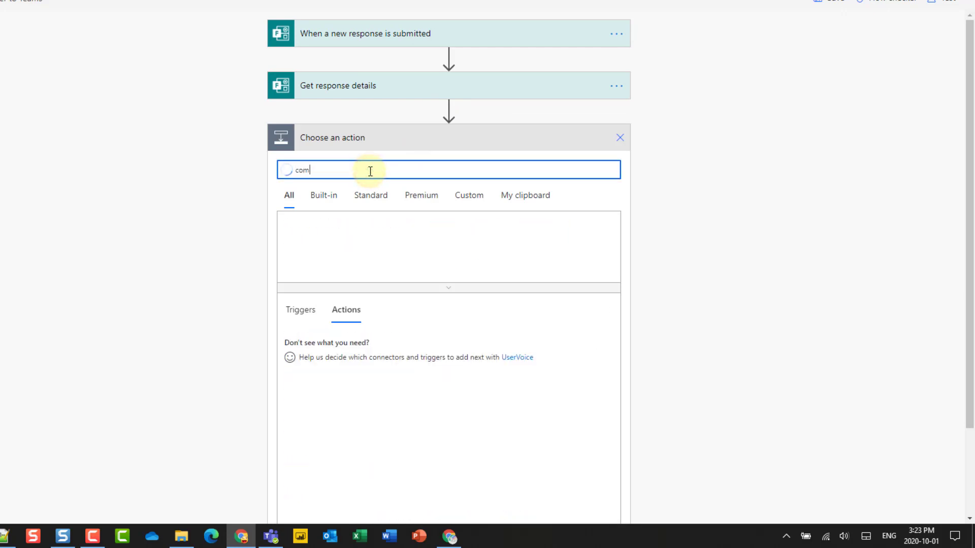
pyautogui.write('pose')
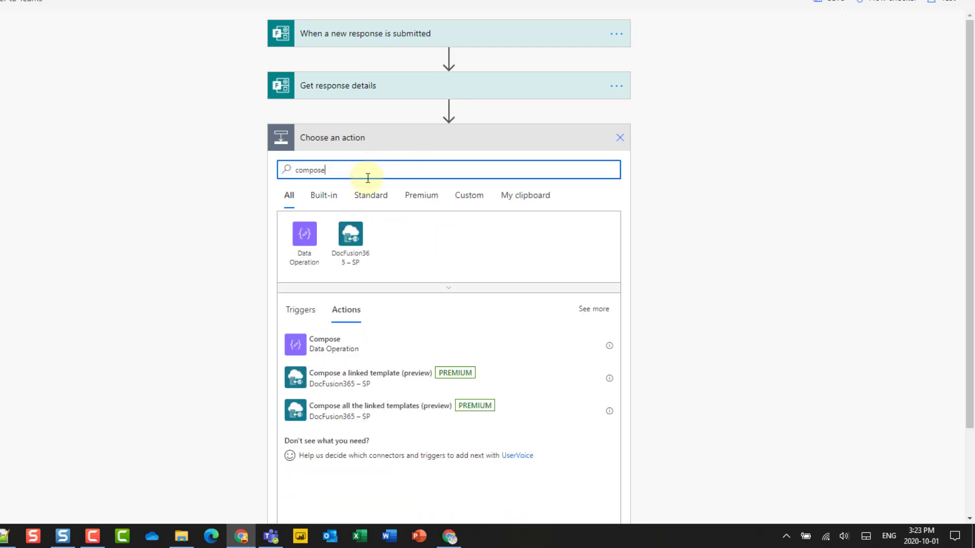
pyautogui.click(306, 348)
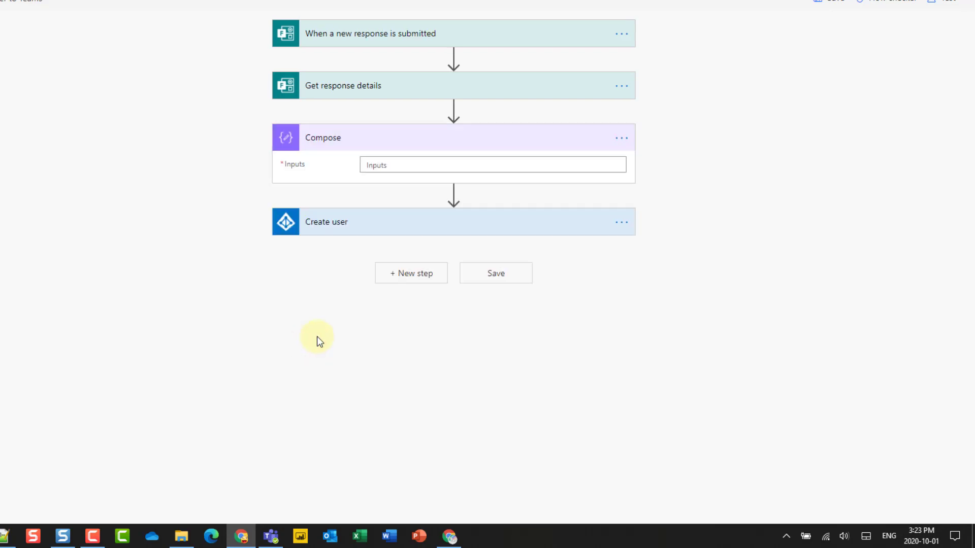
# Step: Add the form's Email token to Compose Inputs, then remove it, leaving Inputs empty
pyautogui.click(375, 168)
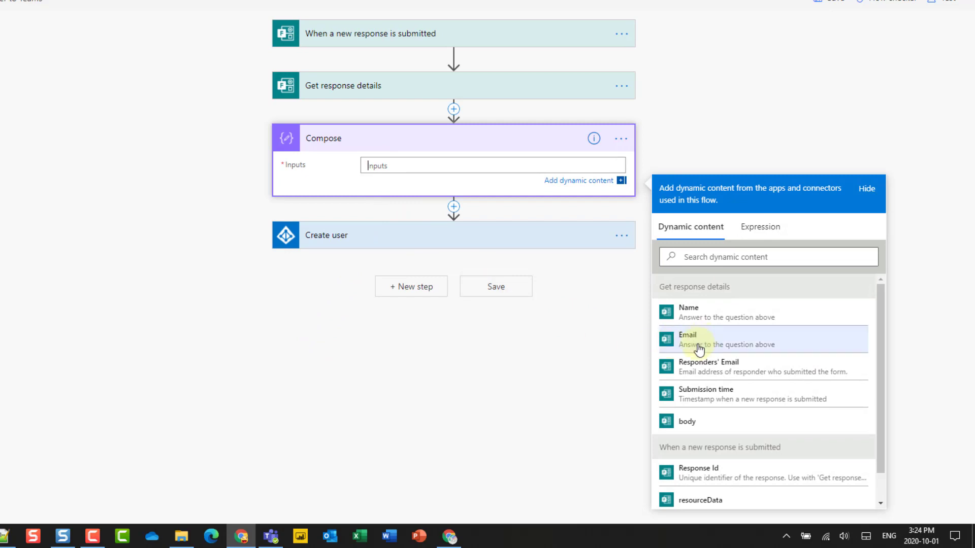
pyautogui.click(717, 345)
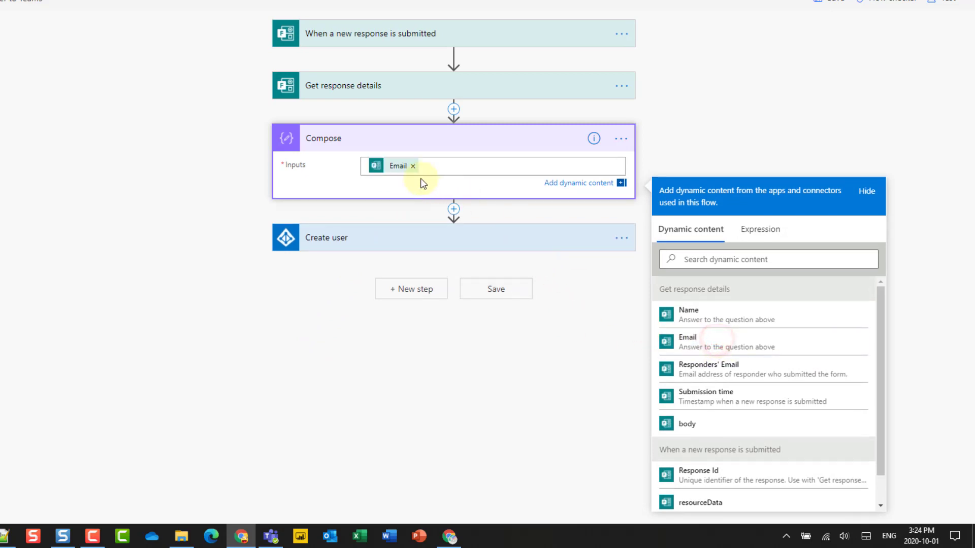
pyautogui.click(399, 163)
pyautogui.press('Delete')
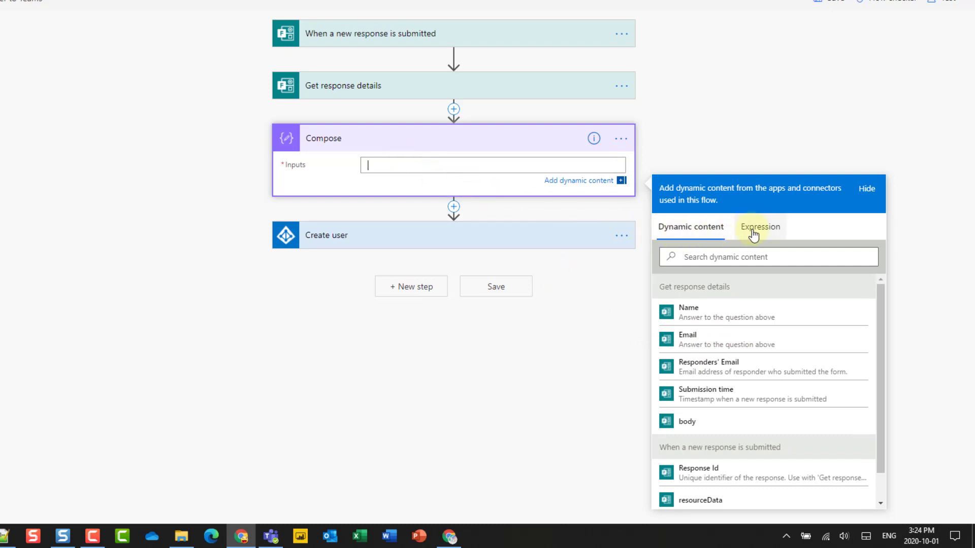
pyautogui.click(755, 229)
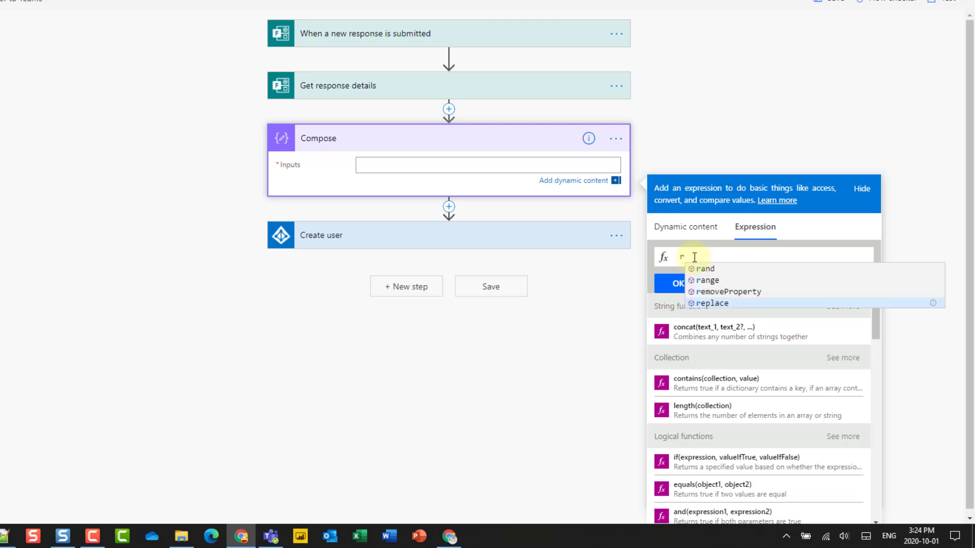
pyautogui.write('e')
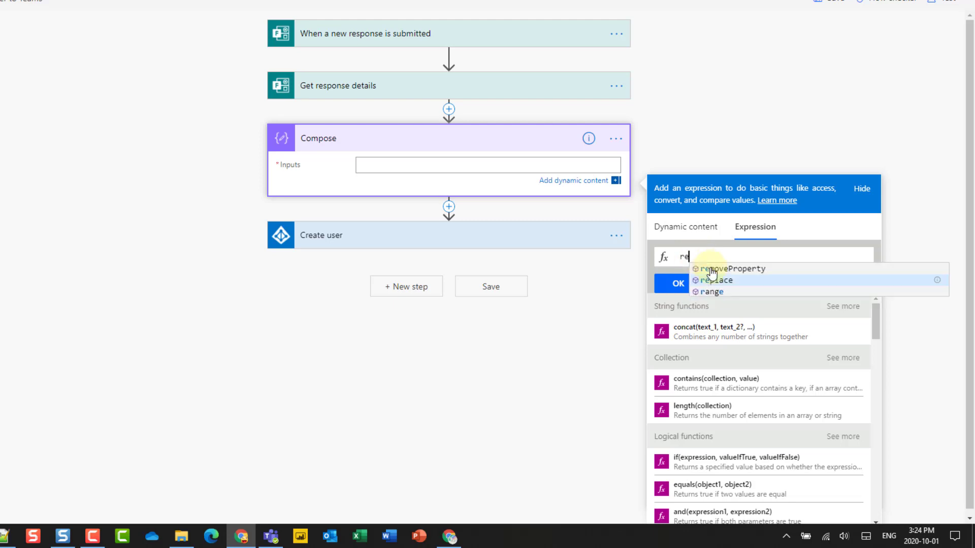
pyautogui.click(726, 280)
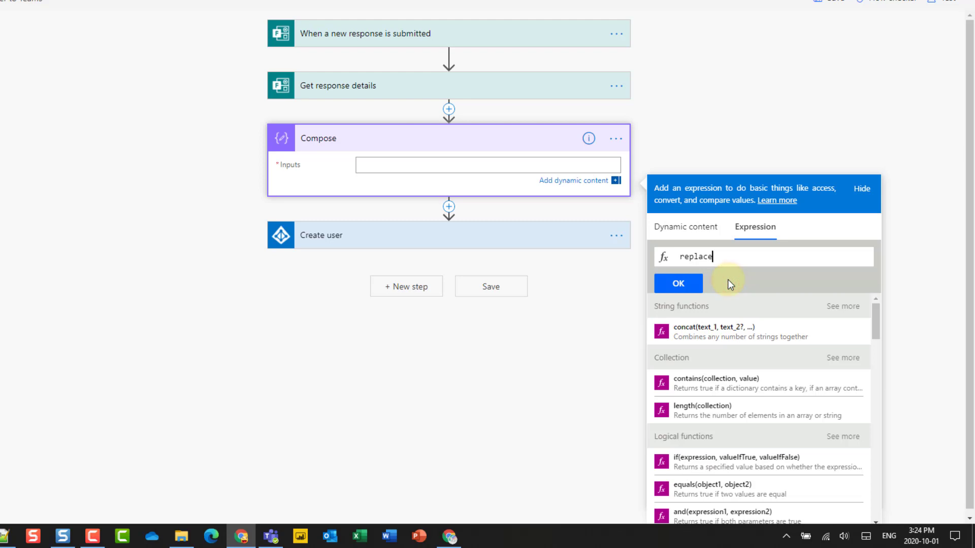
pyautogui.write('(')
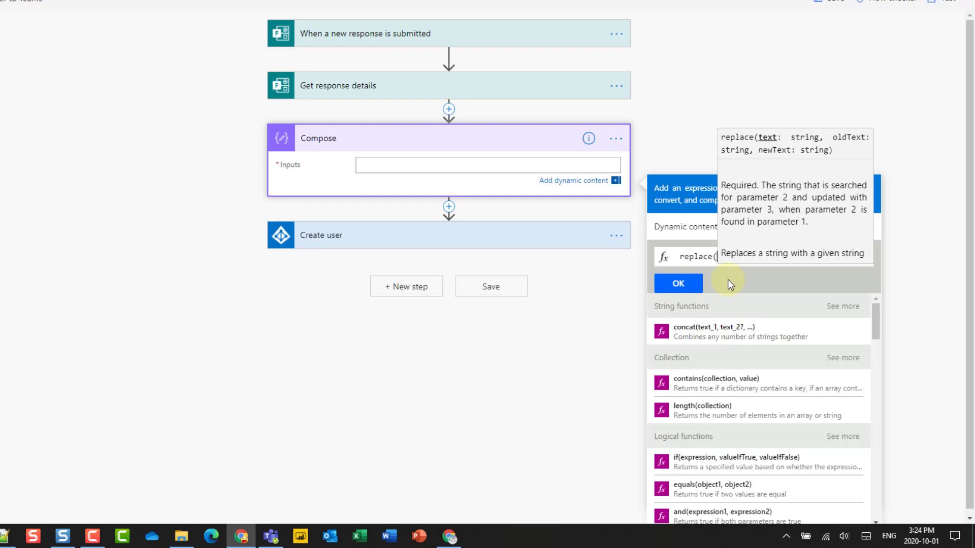
pyautogui.hotkey('ctrl', 'v')
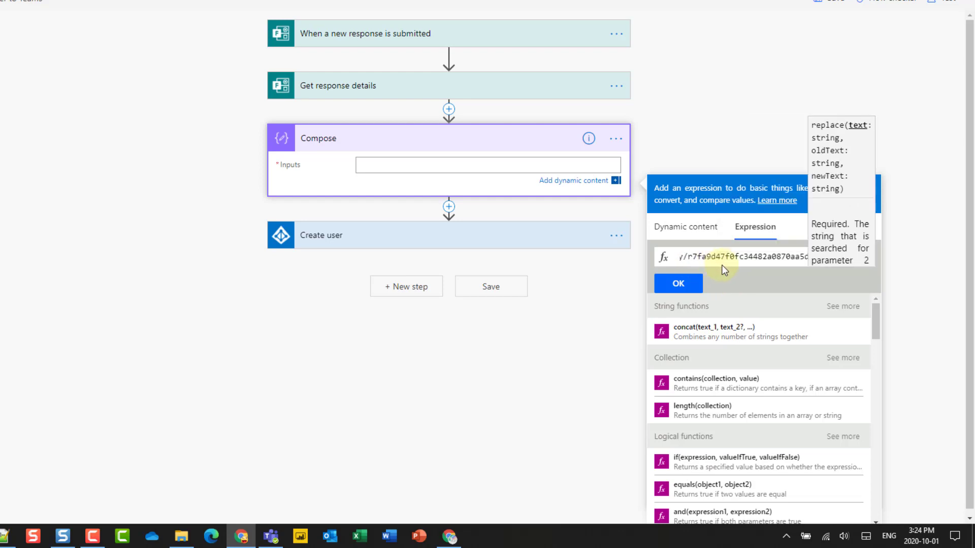
pyautogui.tripleClick(764, 258)
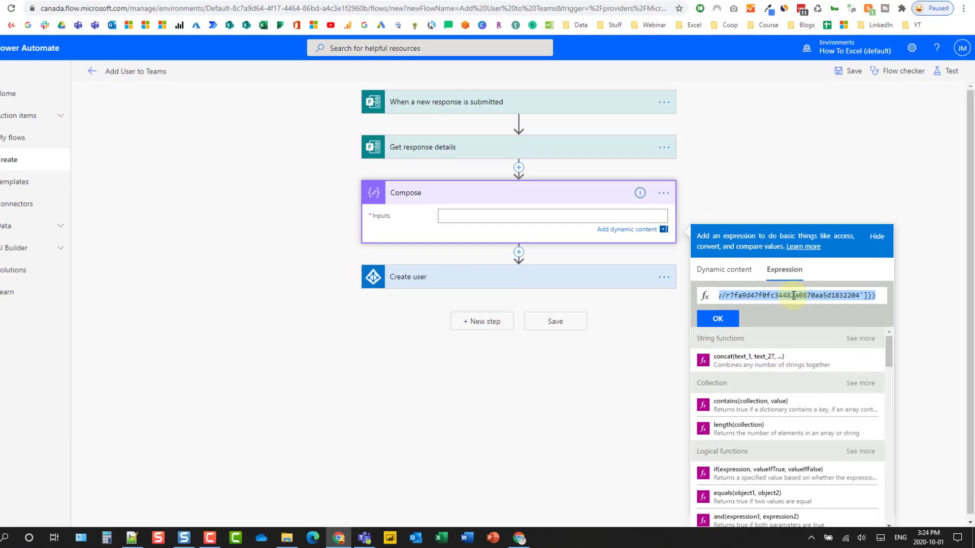
pyautogui.hotkey('ctrl', 'x')
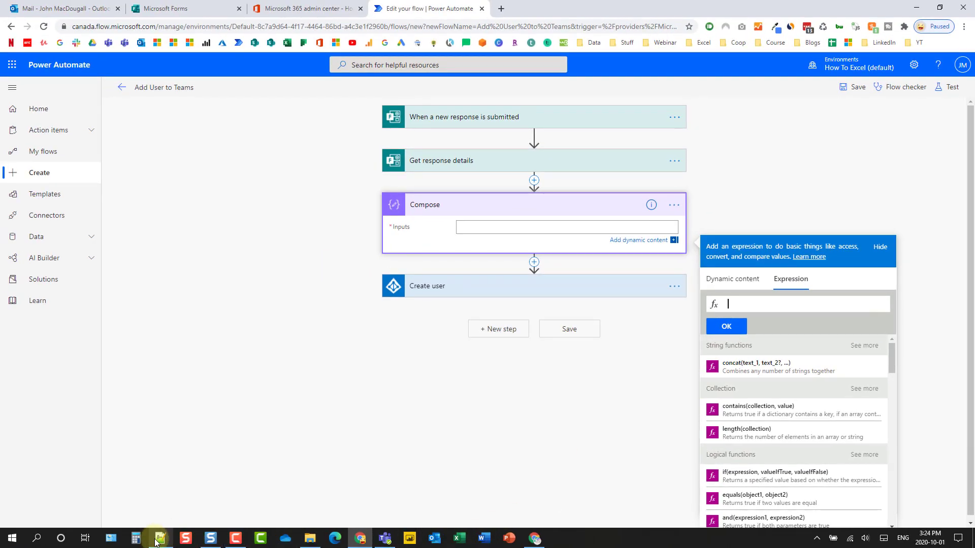
# Step: Paste the copied expression onto a new line 5 in the Notepad++ notes
pyautogui.click(160, 538)
pyautogui.click(546, 117)
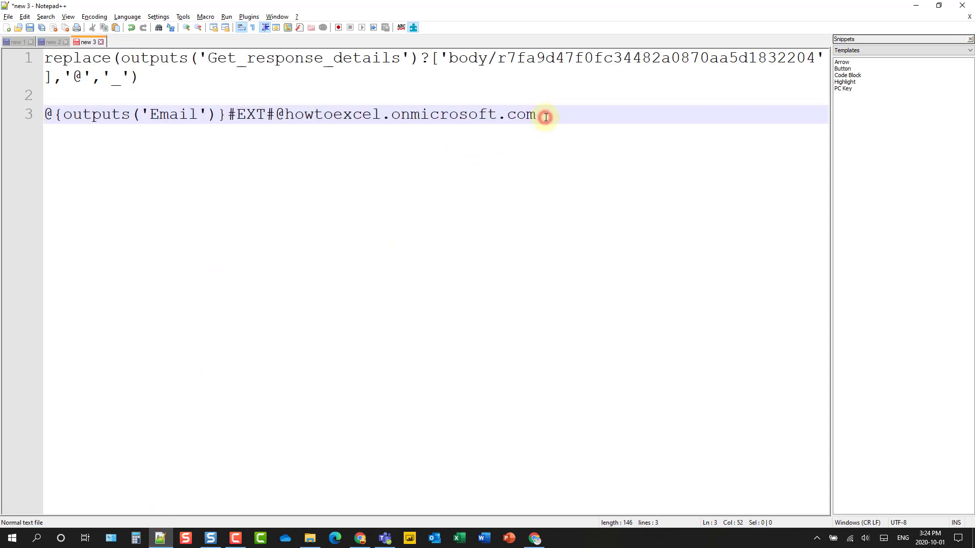
pyautogui.press('Return')
pyautogui.press('Return')
pyautogui.hotkey('ctrl', 'v')
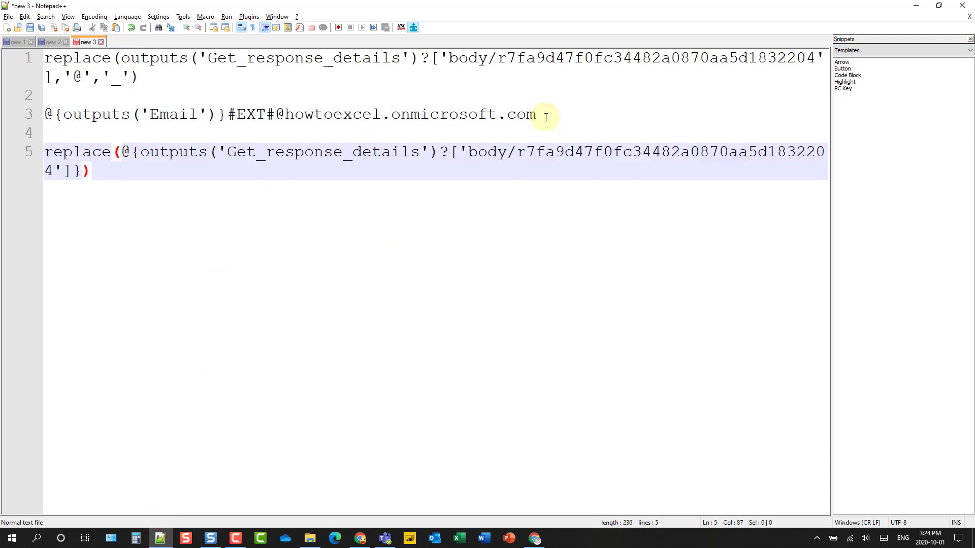
pyautogui.moveTo(138, 153); pyautogui.dragTo(589, 151)
pyautogui.click(148, 152)
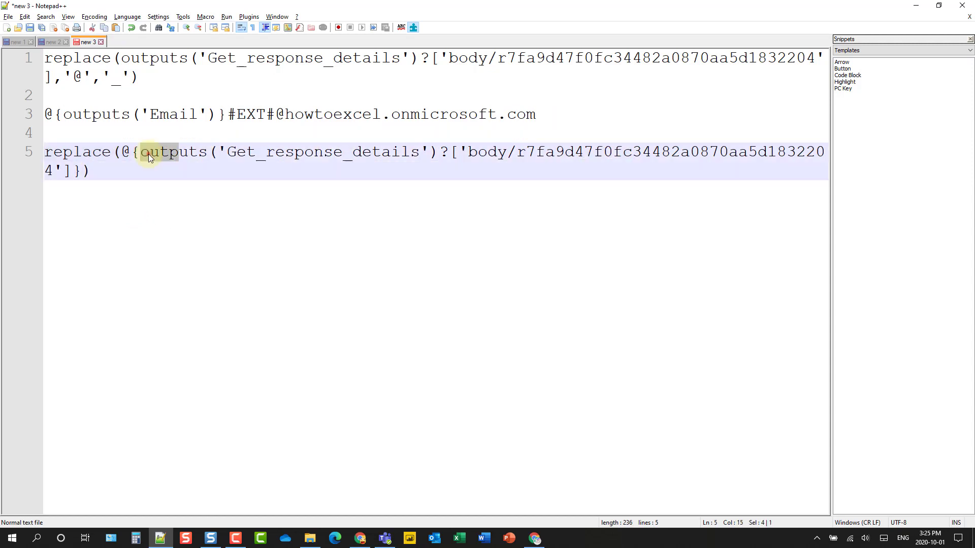
pyautogui.click(71, 171)
pyautogui.moveTo(89, 171); pyautogui.dragTo(135, 153)
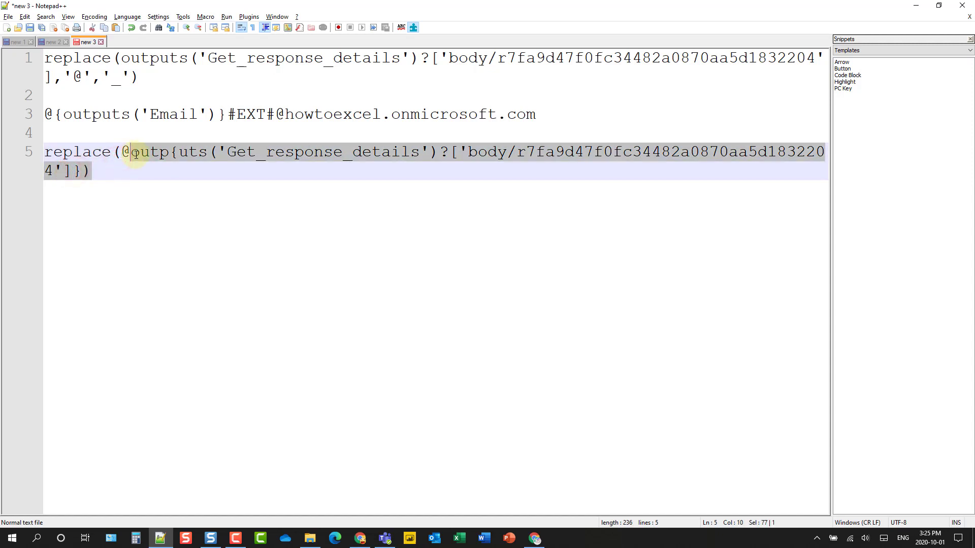
pyautogui.hotkey('ctrl', 'z')
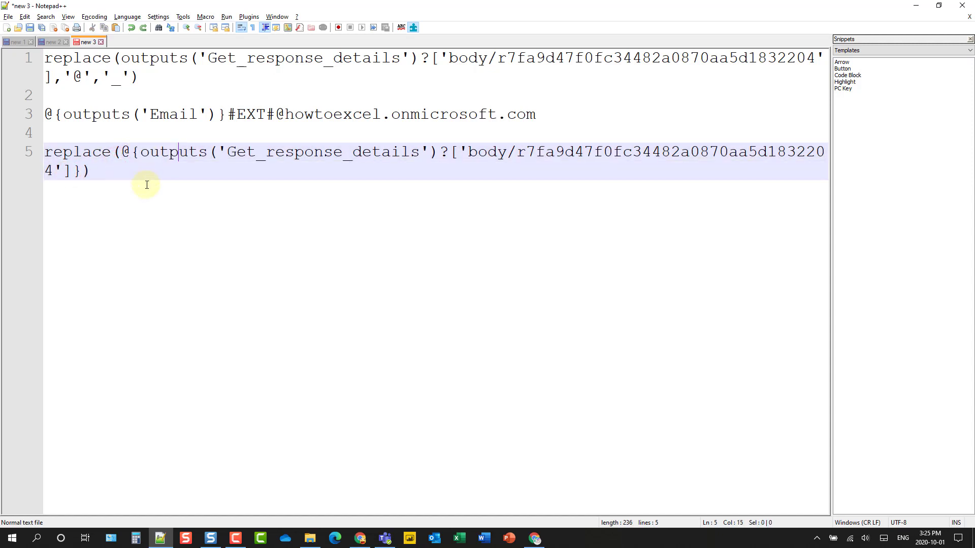
# Step: Edit line 5 into replace(...,'@','_'), removing the old @{ and stray closing brace
pyautogui.click(142, 153)
pyautogui.press('BackSpace')
pyautogui.press('BackSpace')
pyautogui.click(63, 172)
pyautogui.press('BackSpace')
pyautogui.write(',')
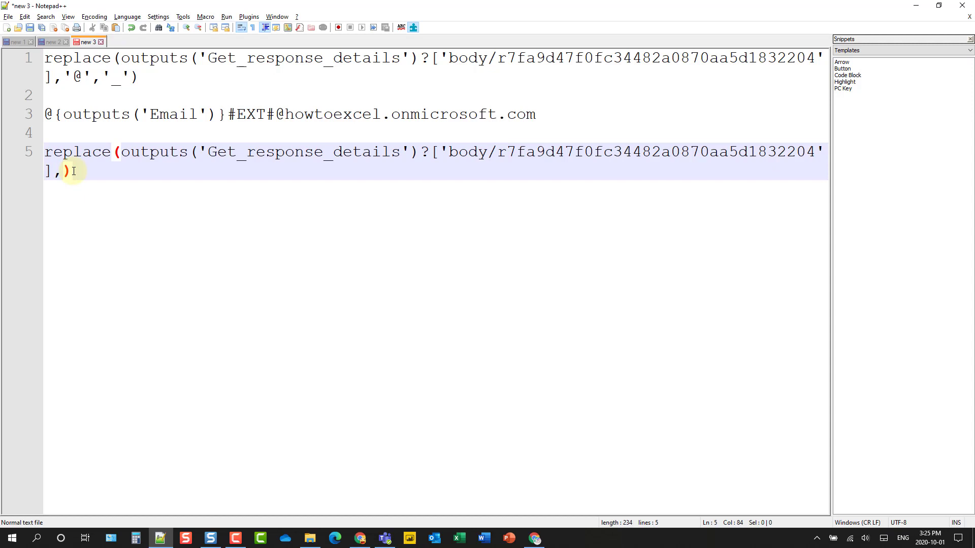
pyautogui.write("'@")
pyautogui.press('End')
pyautogui.press('Left')
pyautogui.write(',"')
pyautogui.press('BackSpace')
pyautogui.write("''")
# Step: Wrap the line 5 expression in @{…}, then copy the finished line
pyautogui.moveTo(73, 170); pyautogui.dragTo(480, 149)
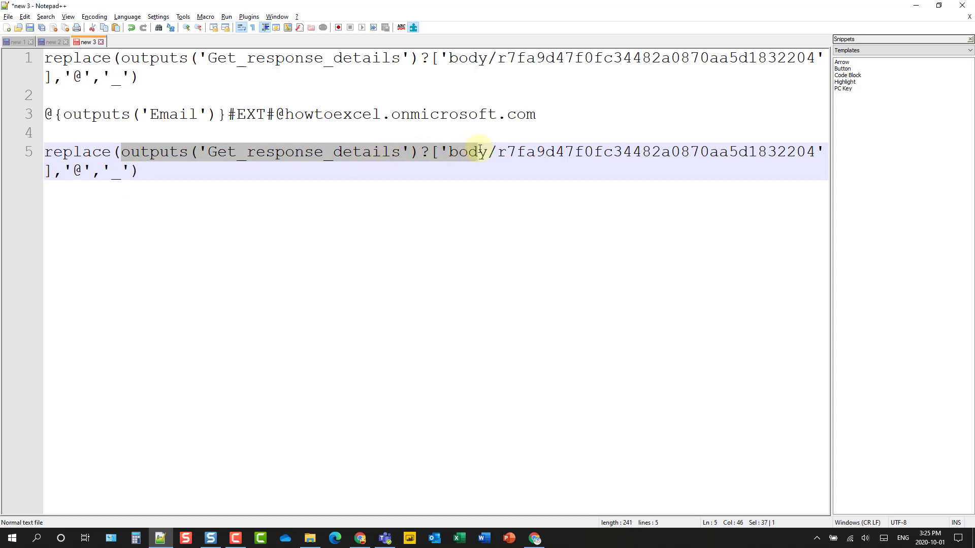
pyautogui.click(138, 170)
pyautogui.keyDown('shift'); pyautogui.click(45, 150); pyautogui.keyUp('shift')
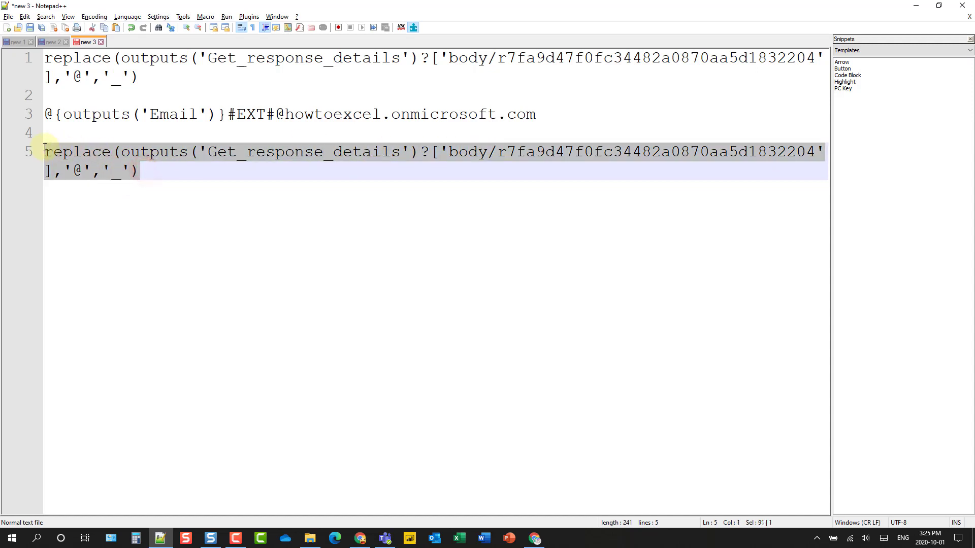
pyautogui.hotkey('alt', 'Tab')
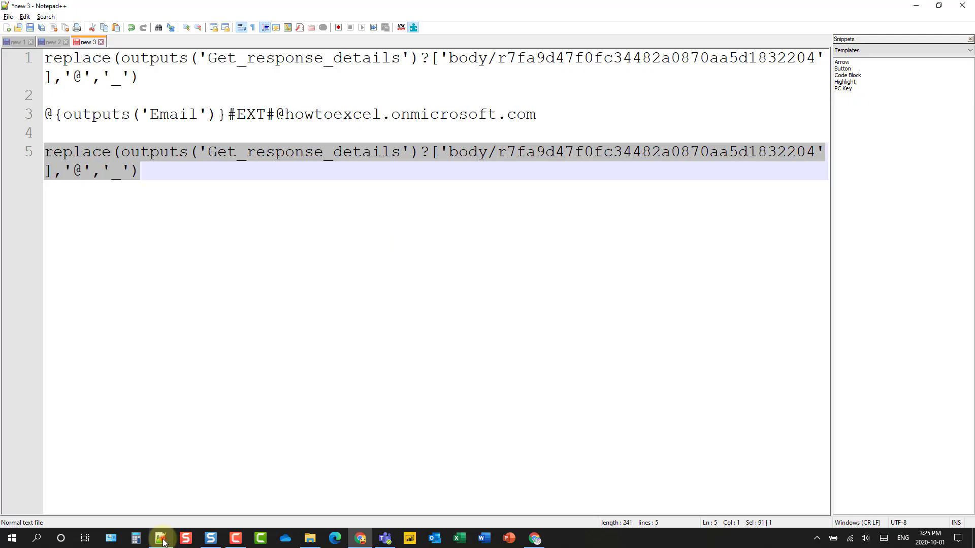
pyautogui.click(159, 538)
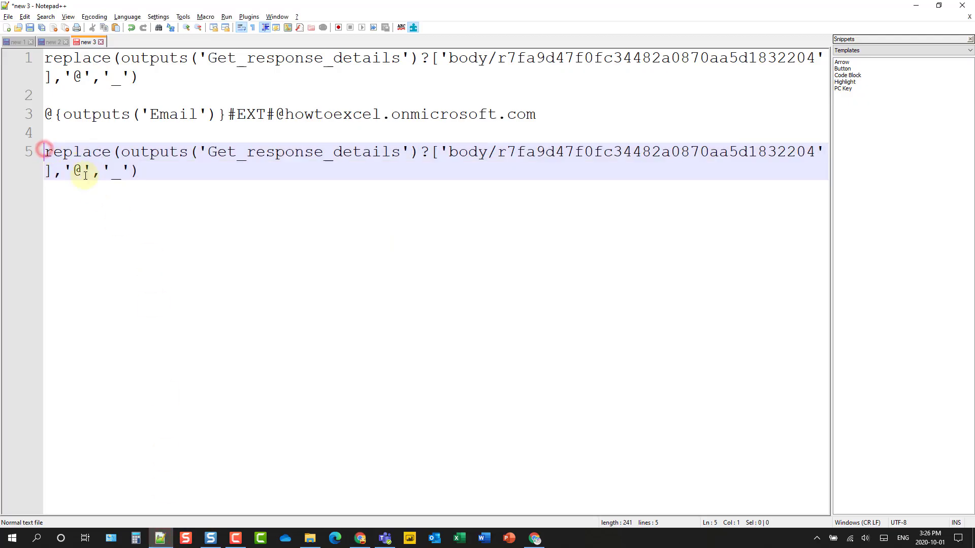
pyautogui.write('@')
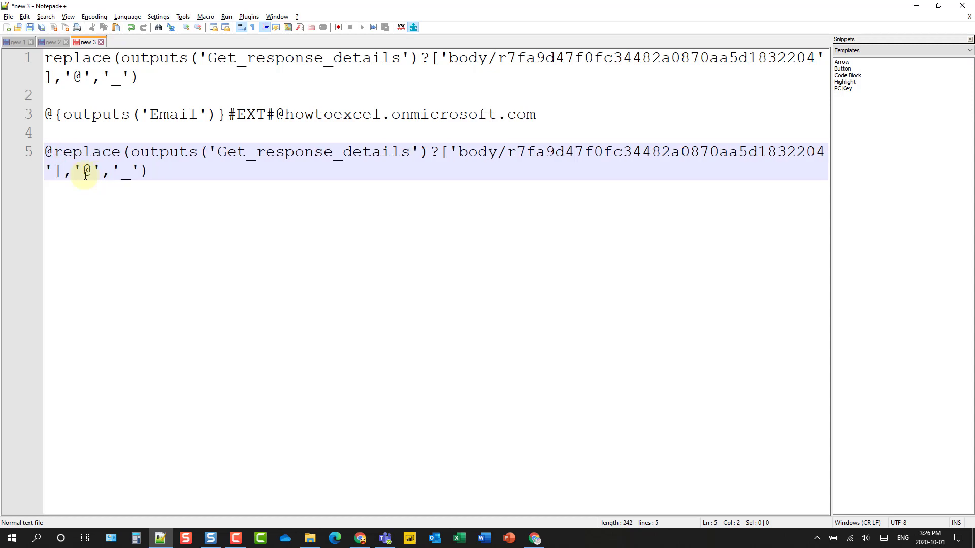
pyautogui.write('{')
pyautogui.click(161, 172)
pyautogui.write('}')
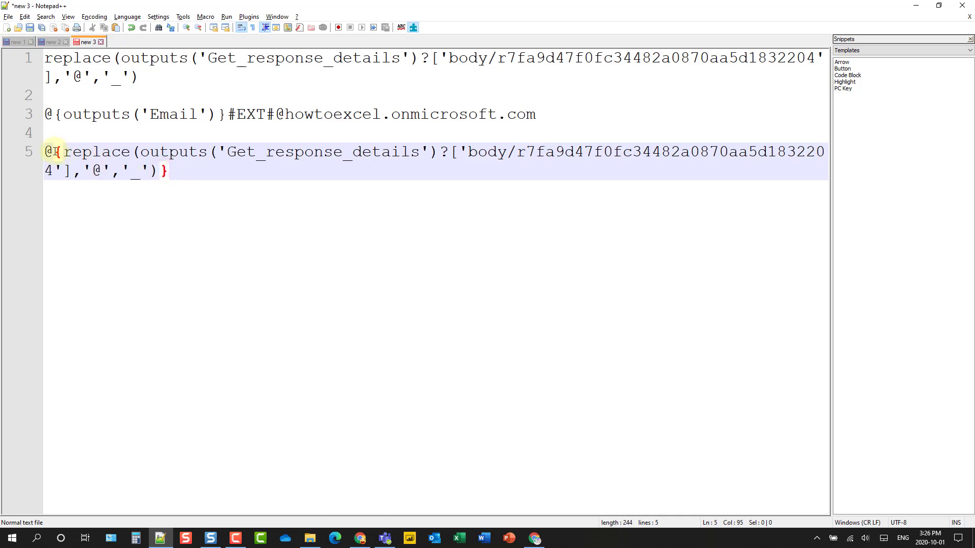
pyautogui.moveTo(43, 152); pyautogui.dragTo(181, 173)
pyautogui.hotkey('alt', 'Tab')
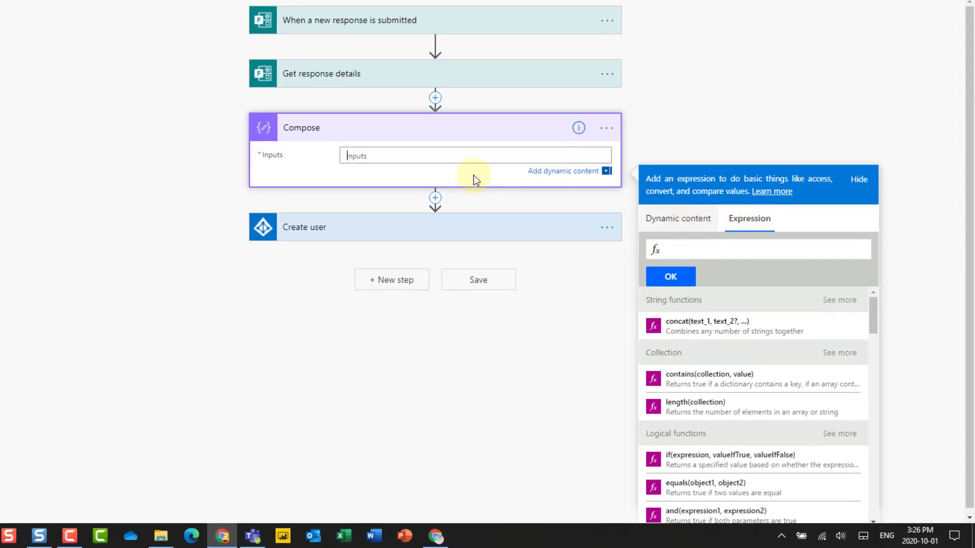
# Step: Paste the replace expression into the Compose step's Inputs
pyautogui.click(401, 156)
pyautogui.click(668, 218)
pyautogui.click(436, 156)
pyautogui.hotkey('ctrl', 'v')
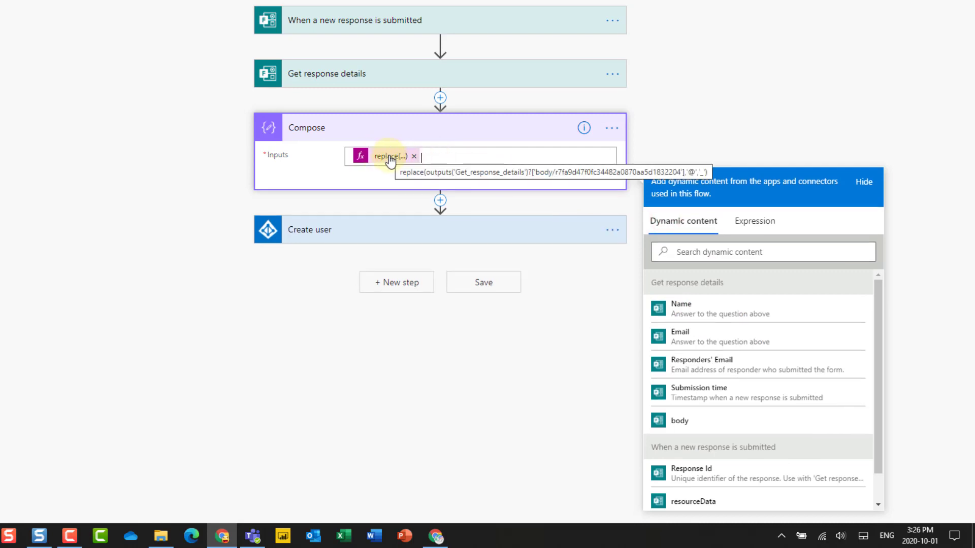
# Step: Rename the Compose step to Email
pyautogui.click(612, 129)
pyautogui.click(644, 147)
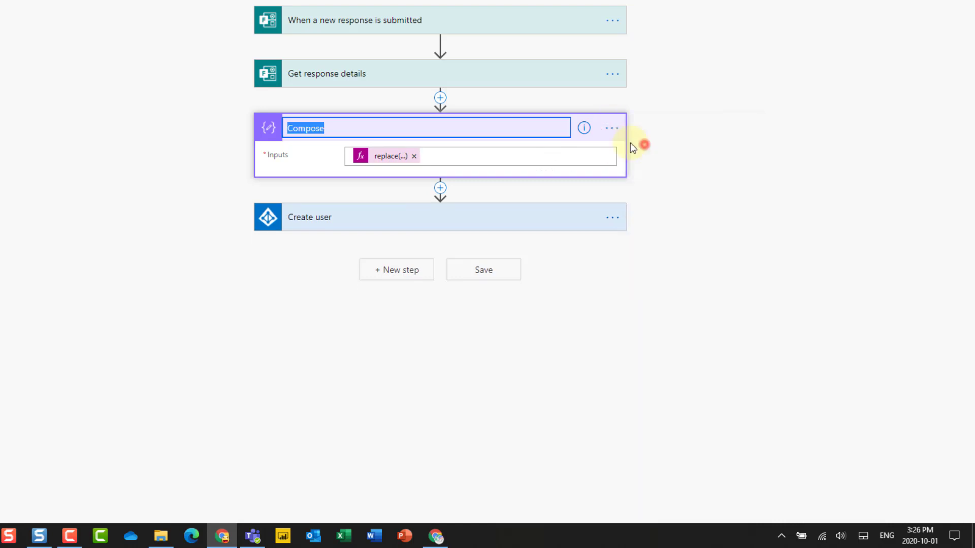
pyautogui.write('Ea')
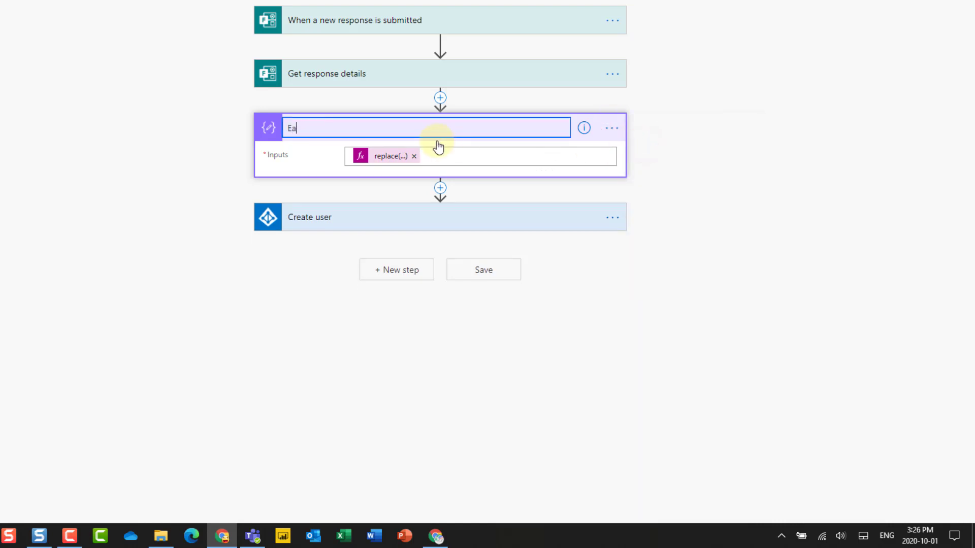
pyautogui.press('Return')
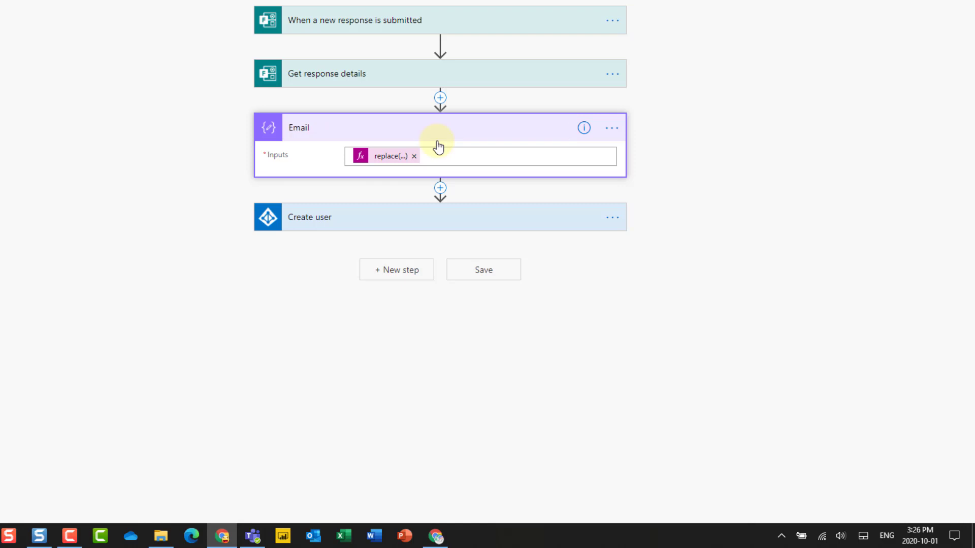
# Step: Insert the Email step's Outputs at the start of Create user's User Principal Name
pyautogui.click(348, 219)
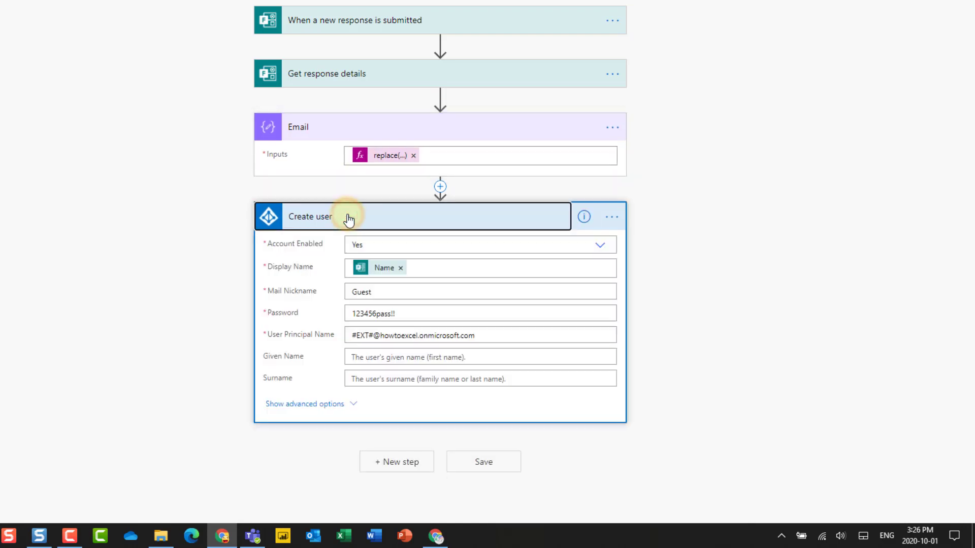
pyautogui.click(350, 335)
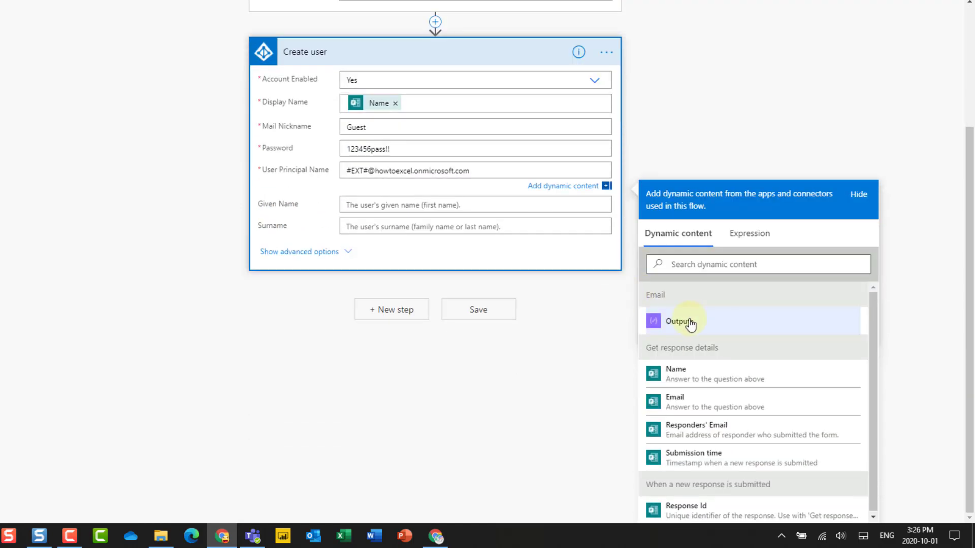
pyautogui.click(692, 325)
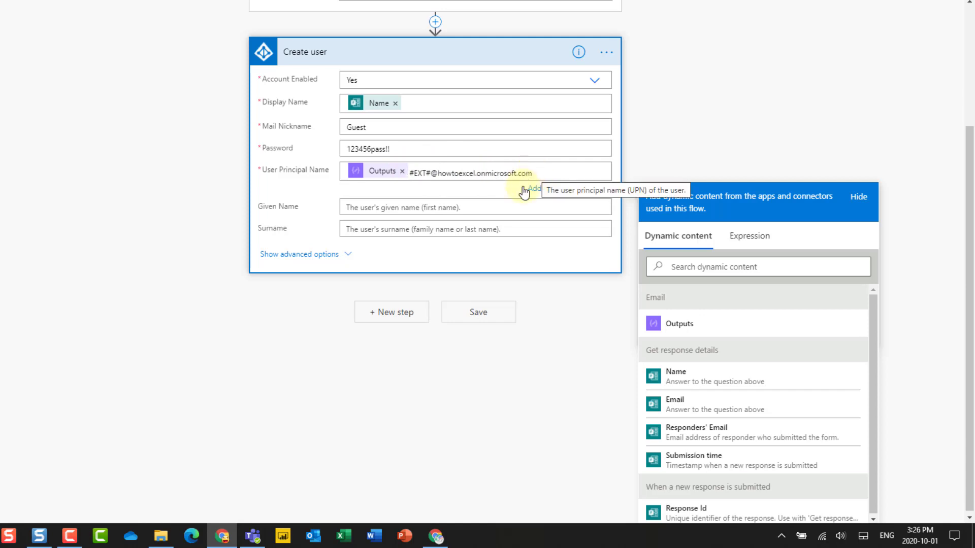
# Step: Add a Microsoft Teams 'Add a member to a team' action after Create user
pyautogui.click(391, 317)
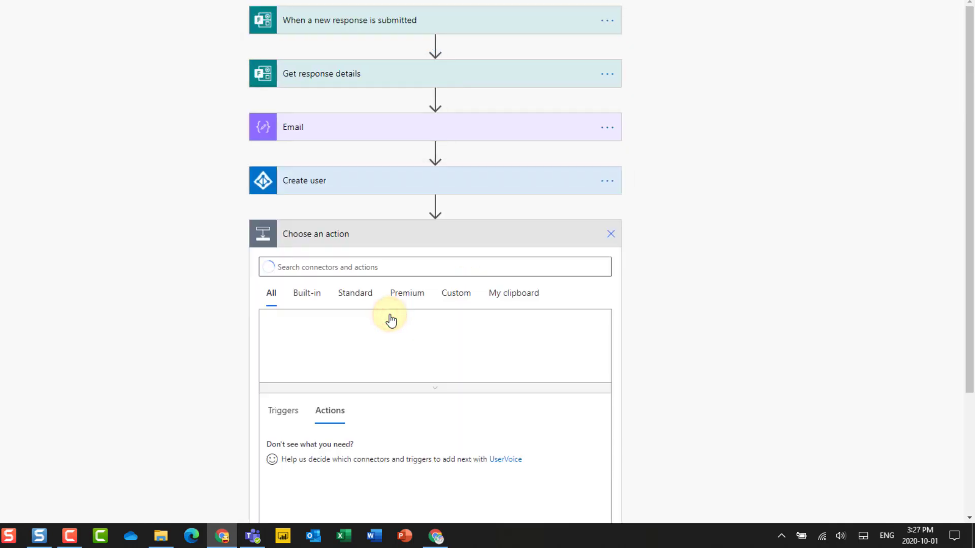
pyautogui.click(348, 259)
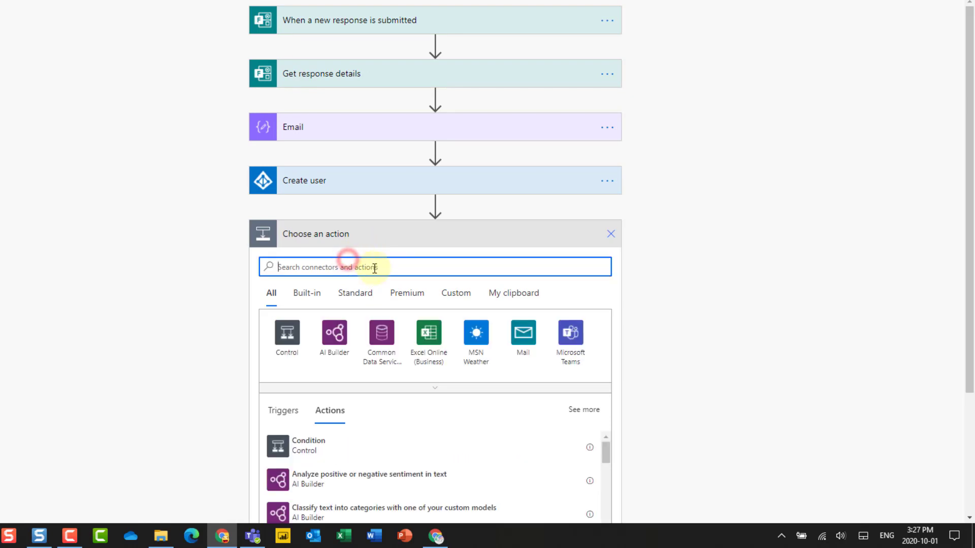
pyautogui.click(574, 332)
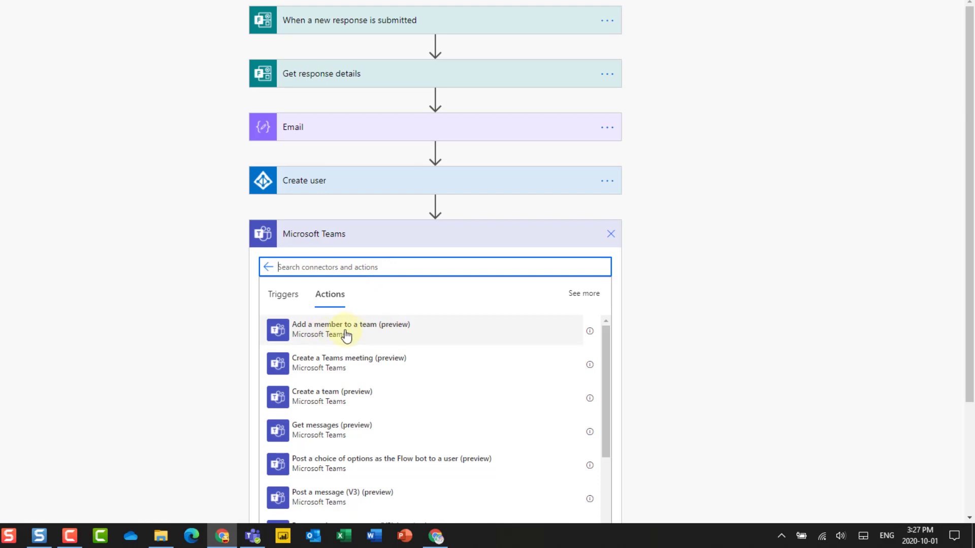
pyautogui.click(414, 331)
# Step: Set Team to Demo Team, AAD ID to Create user's Id, owner to No, and save
pyautogui.click(604, 263)
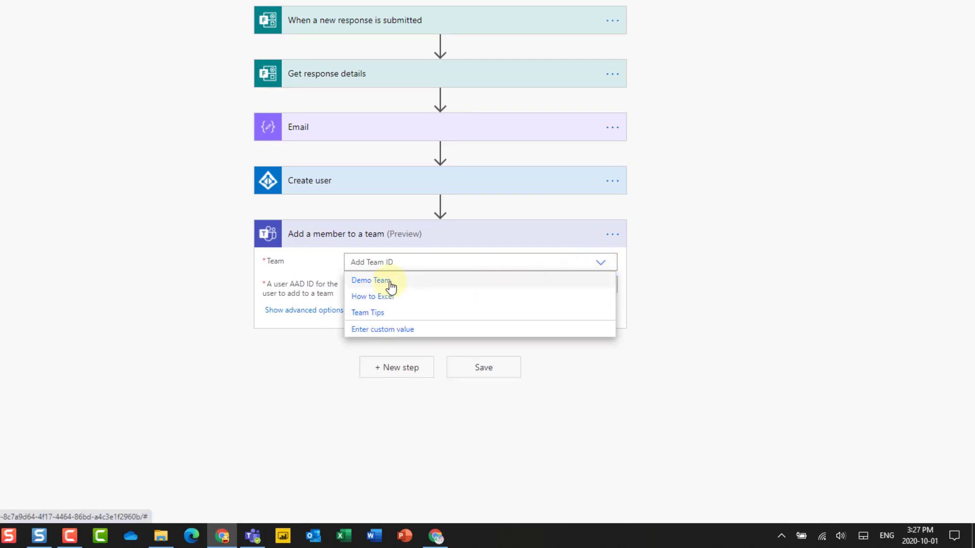
pyautogui.click(362, 287)
pyautogui.click(431, 287)
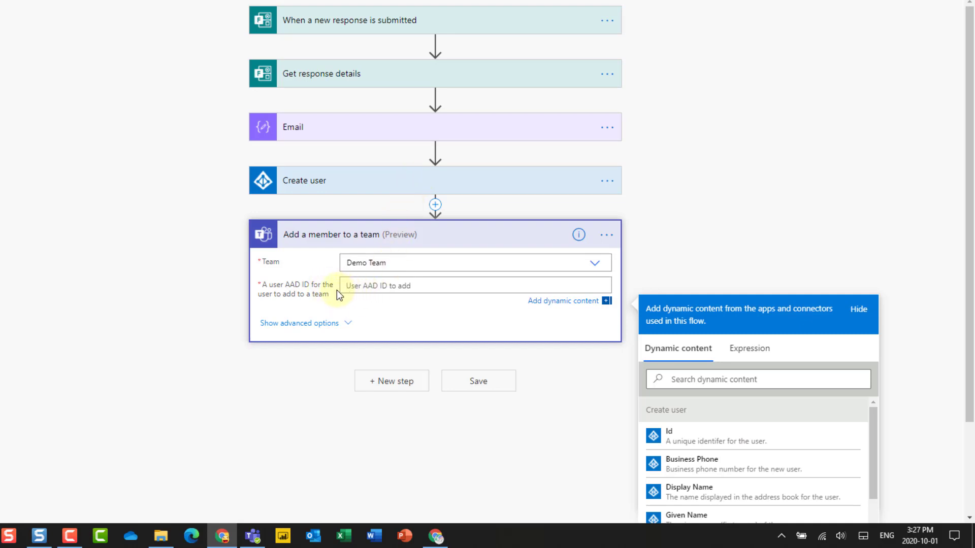
pyautogui.click(367, 287)
pyautogui.click(689, 439)
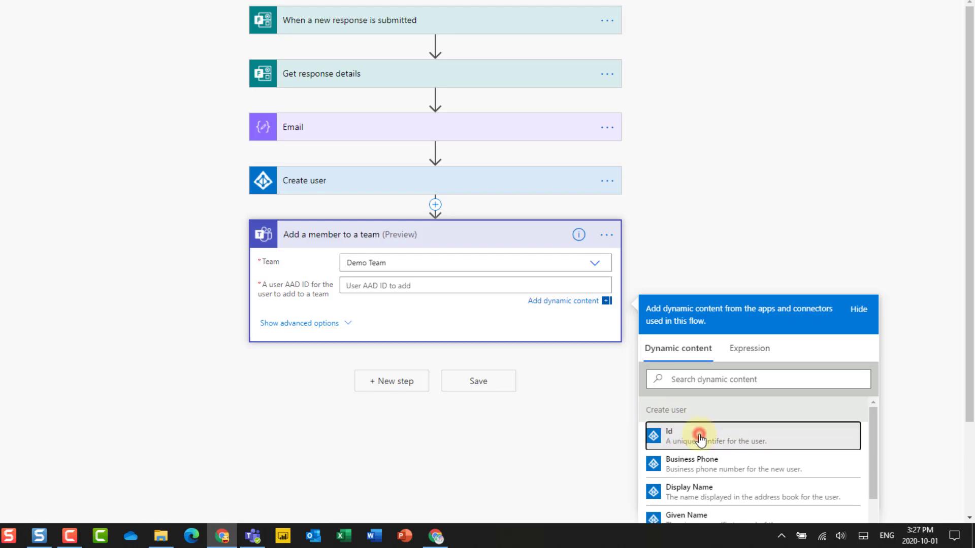
pyautogui.click(342, 325)
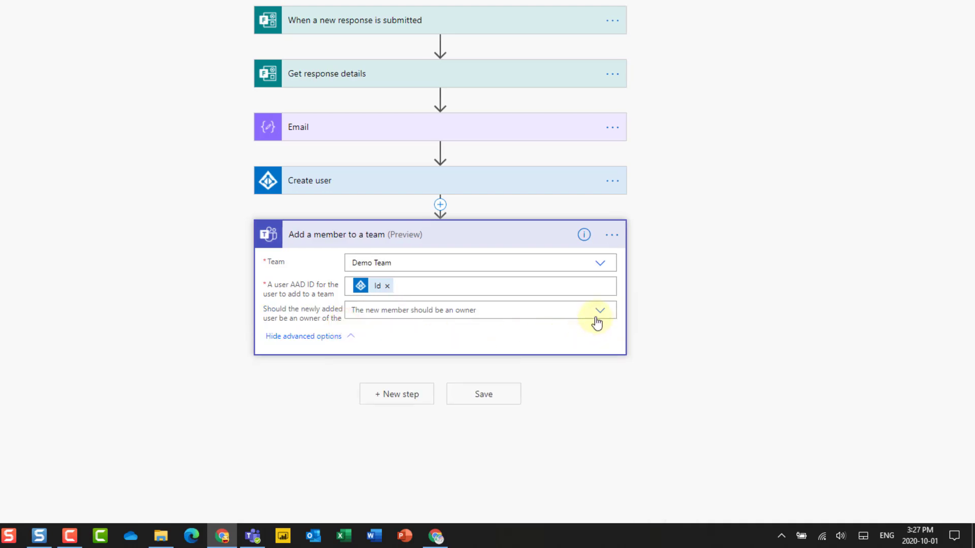
pyautogui.click(600, 310)
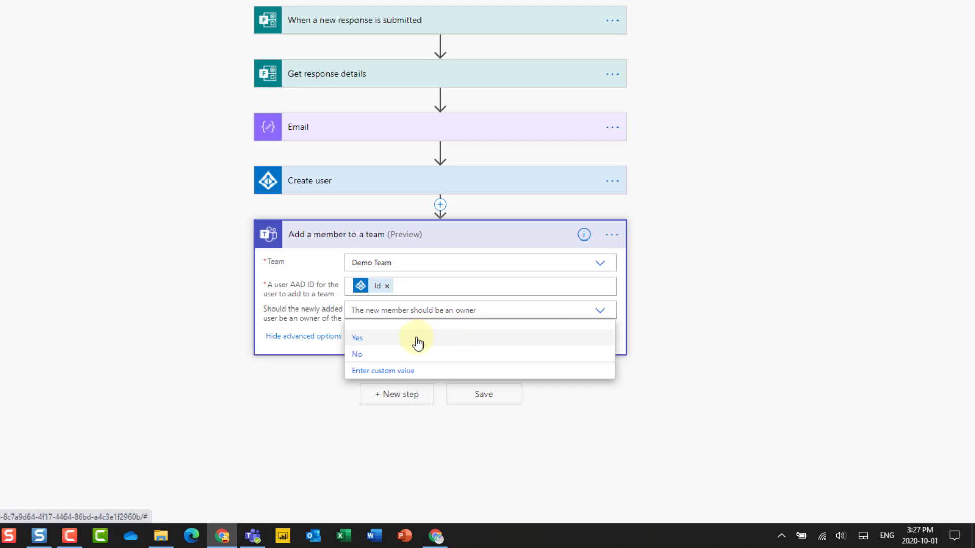
pyautogui.click(367, 354)
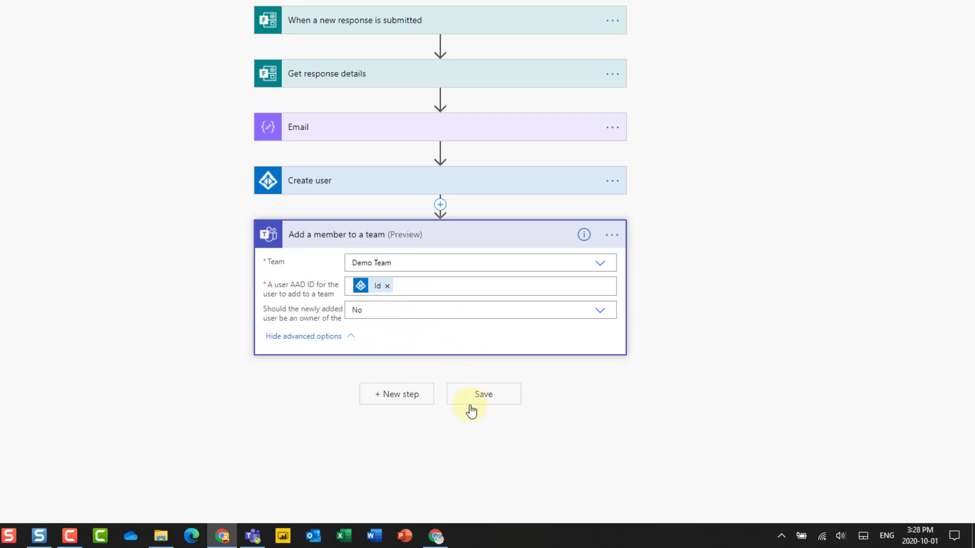
pyautogui.click(486, 397)
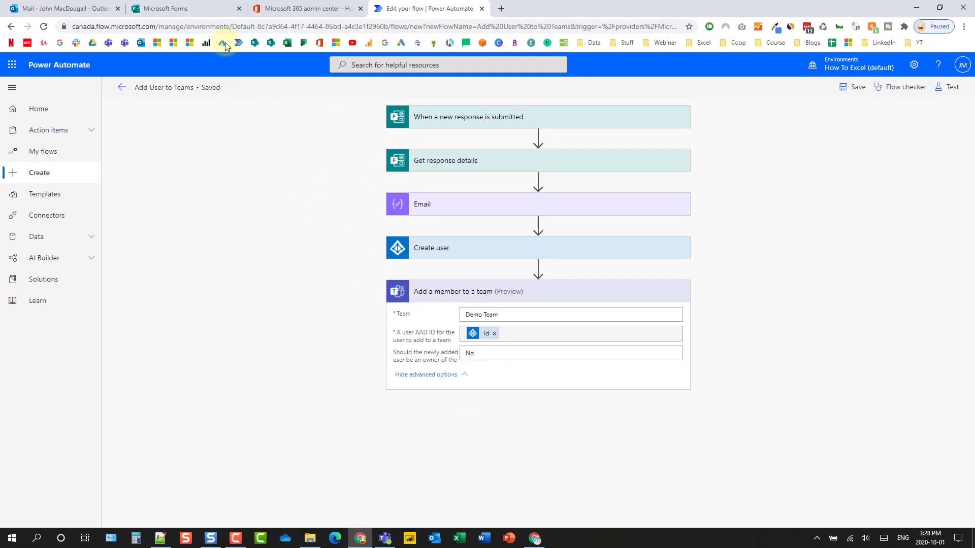
# Step: Preview the Add Teams External User form, enter a test name and e-mail, and submit
pyautogui.click(198, 6)
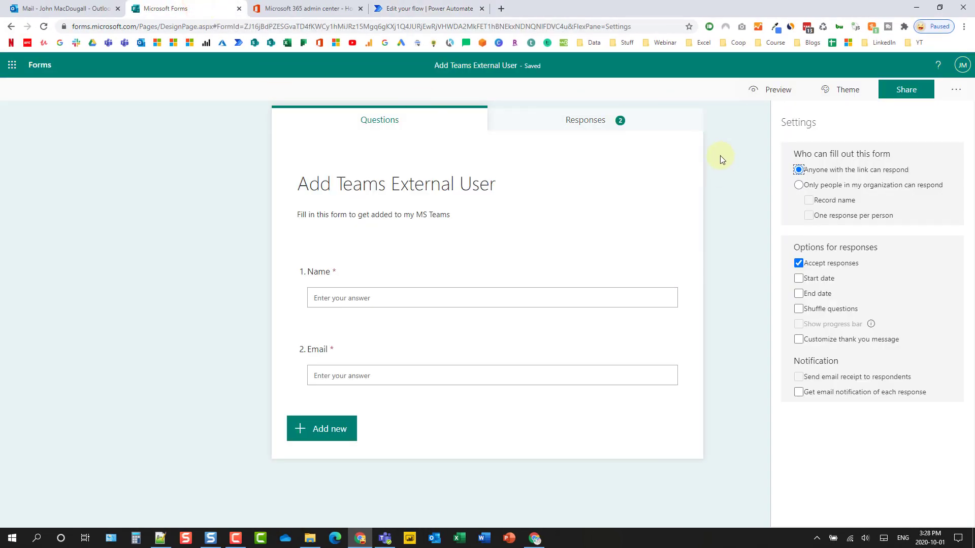
pyautogui.click(765, 90)
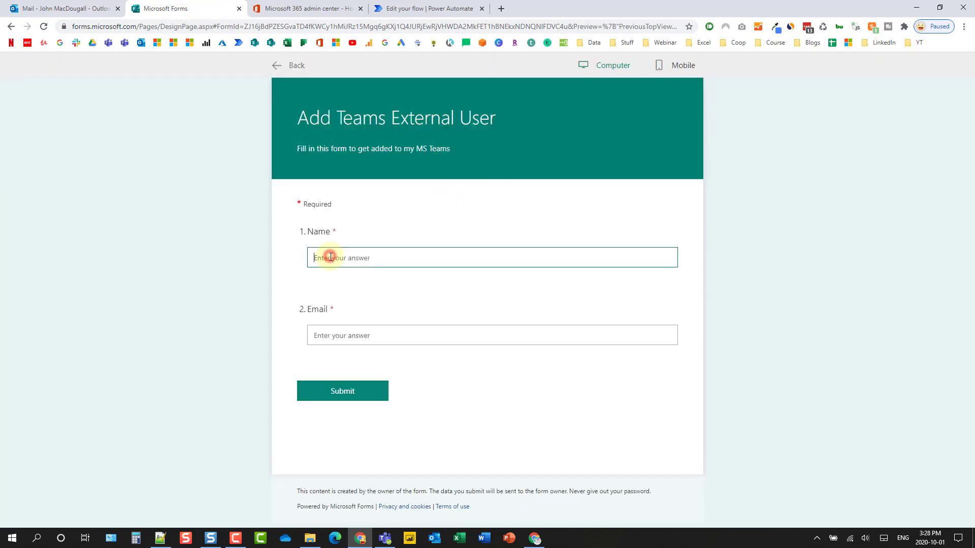
pyautogui.write('John')
pyautogui.click(333, 333)
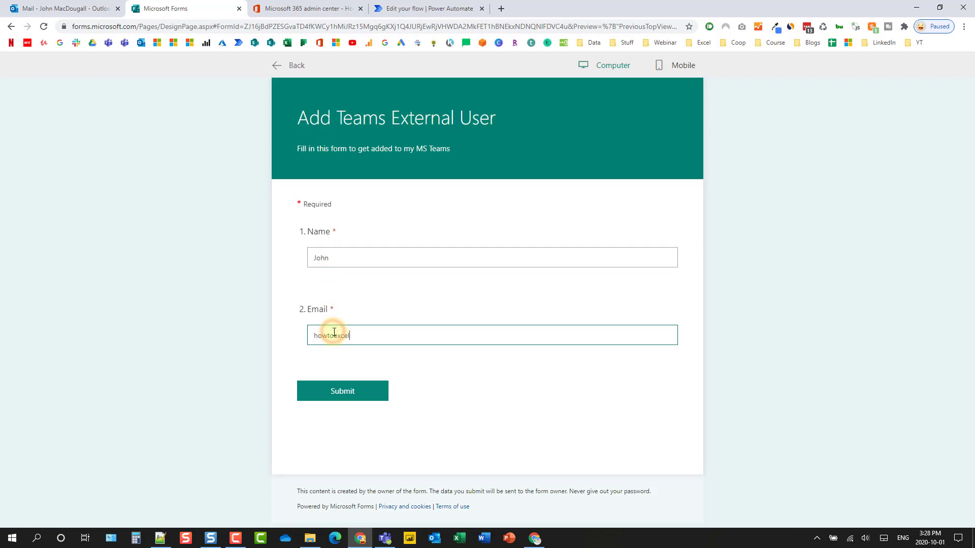
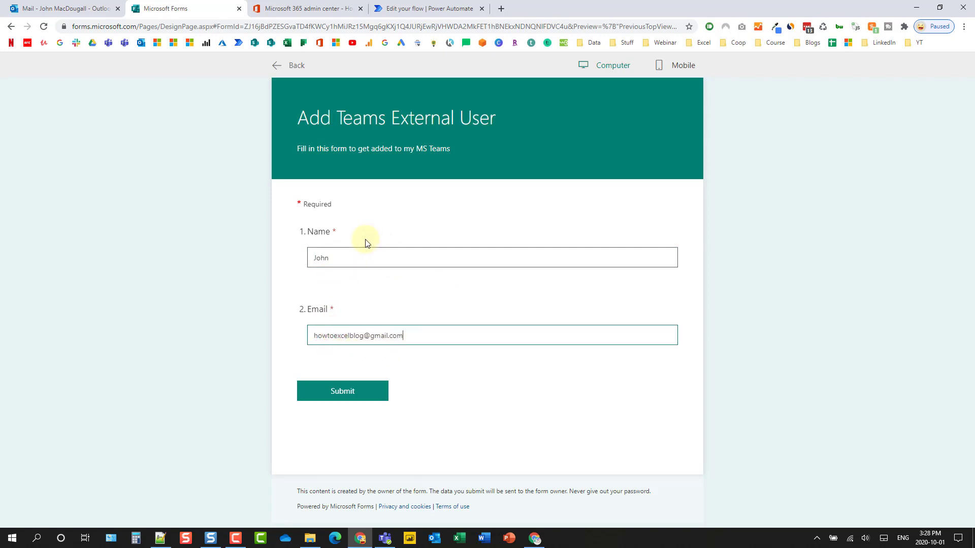
pyautogui.click(350, 254)
pyautogui.click(352, 336)
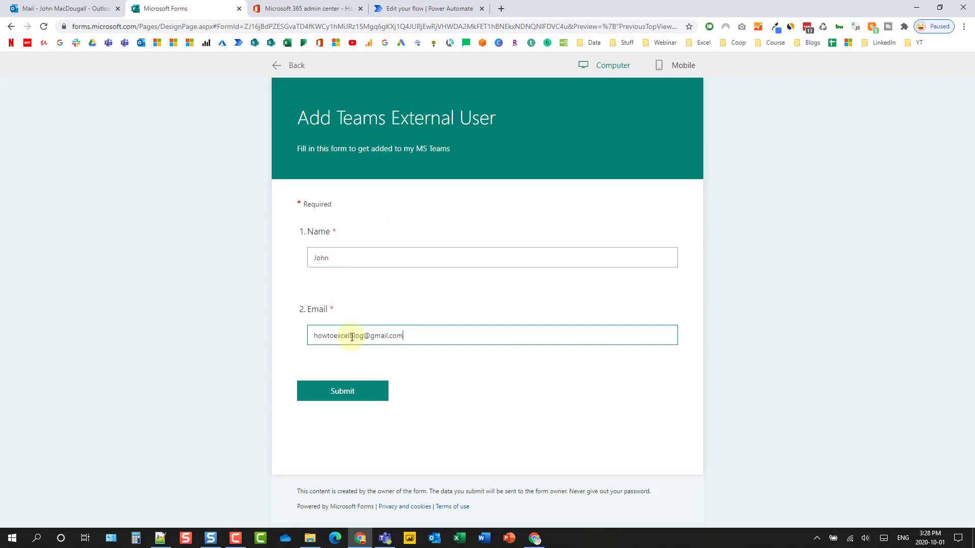
pyautogui.click(345, 393)
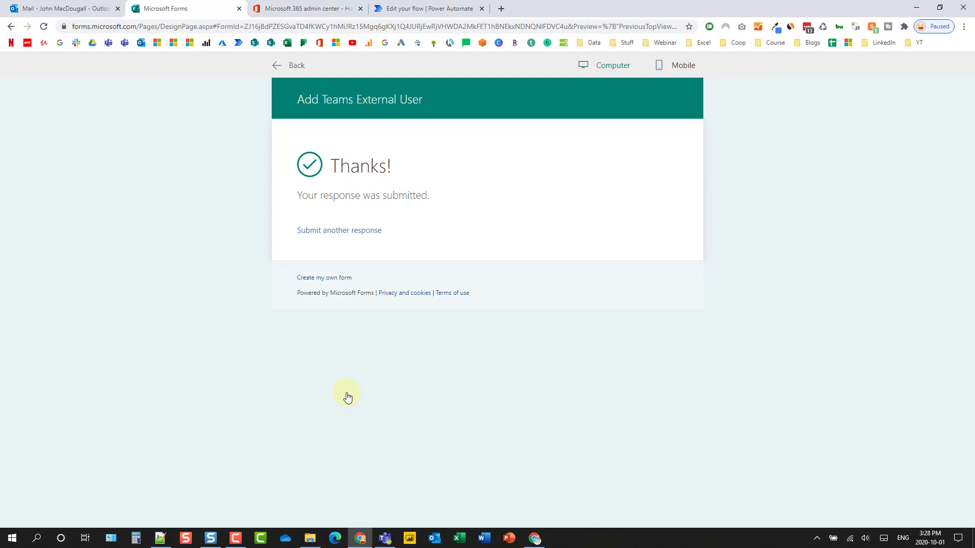
# Step: Open the Add User to Teams details page to view its Succeeded run
pyautogui.click(431, 9)
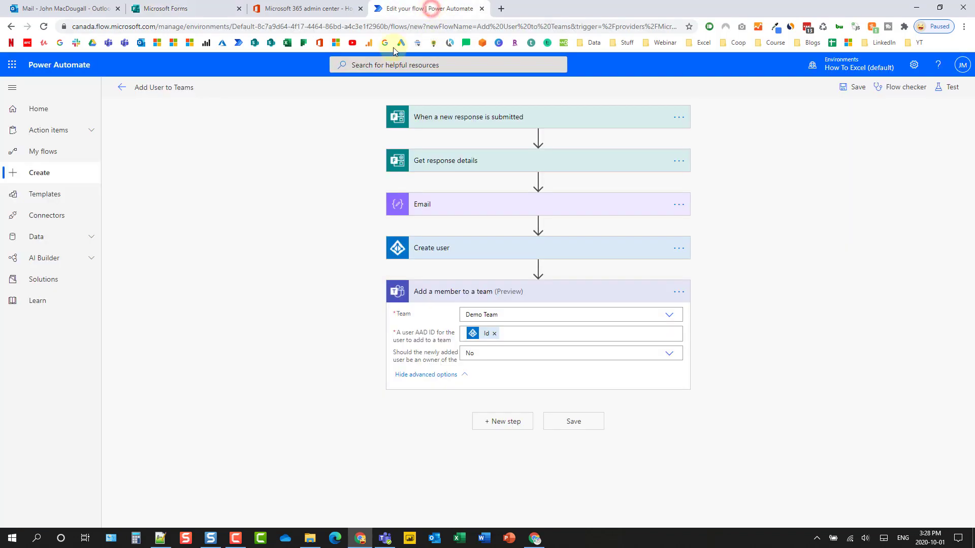
pyautogui.click(122, 88)
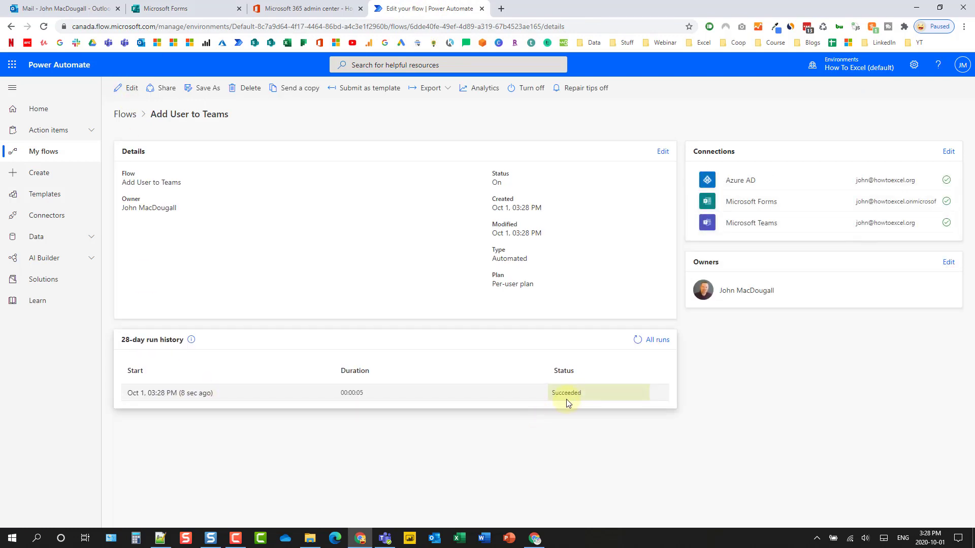
# Step: Open Demo Team's Members tab in Teams and expand Members and guests to find the new user
pyautogui.click(385, 538)
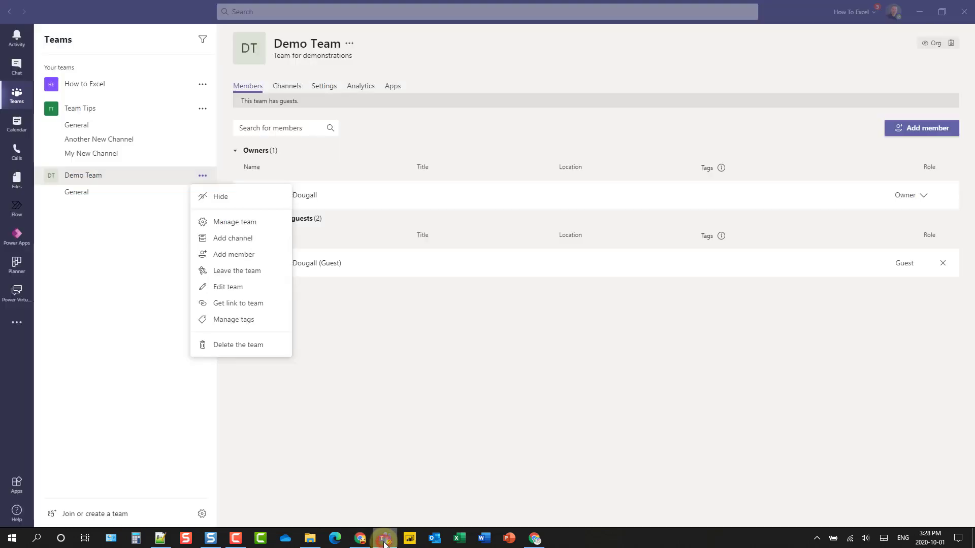
pyautogui.click(383, 389)
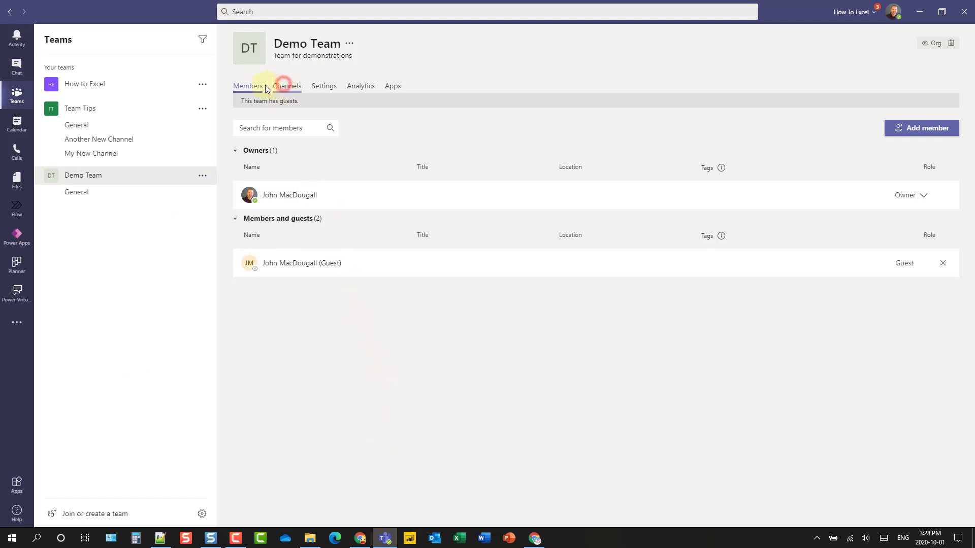
pyautogui.click(284, 84)
pyautogui.click(244, 85)
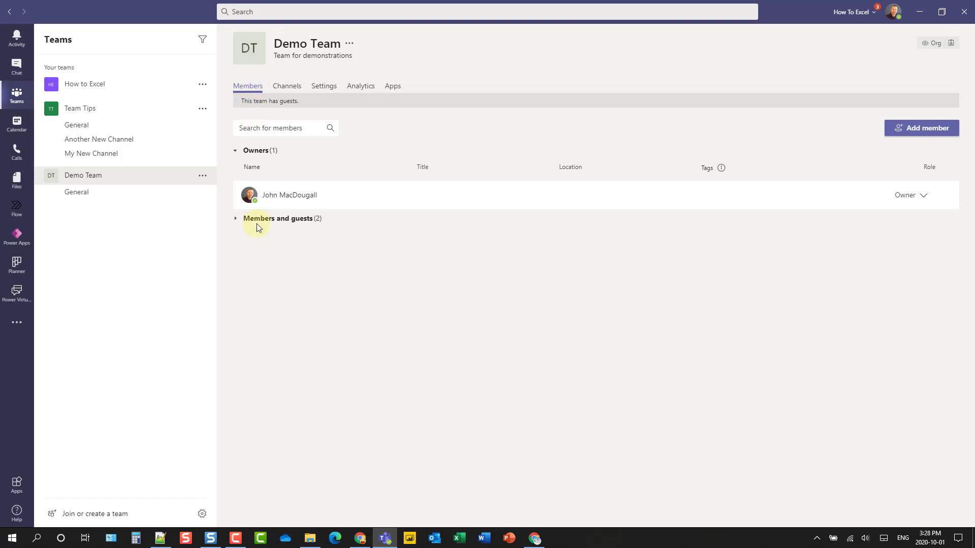
pyautogui.click(236, 219)
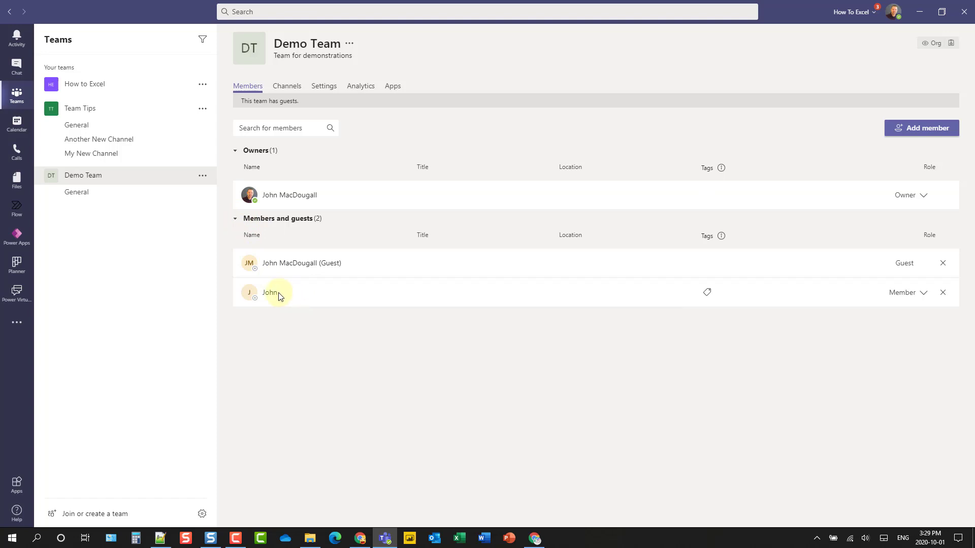
pyautogui.moveTo(256, 295)
# Step: Bring the browser back and open the Add User to Teams flow with Edit
pyautogui.click(361, 539)
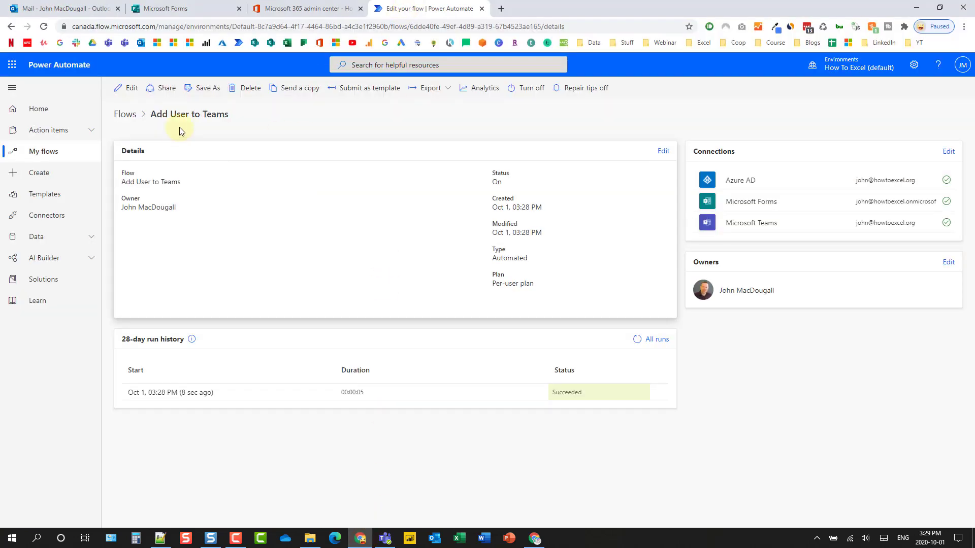
pyautogui.click(126, 88)
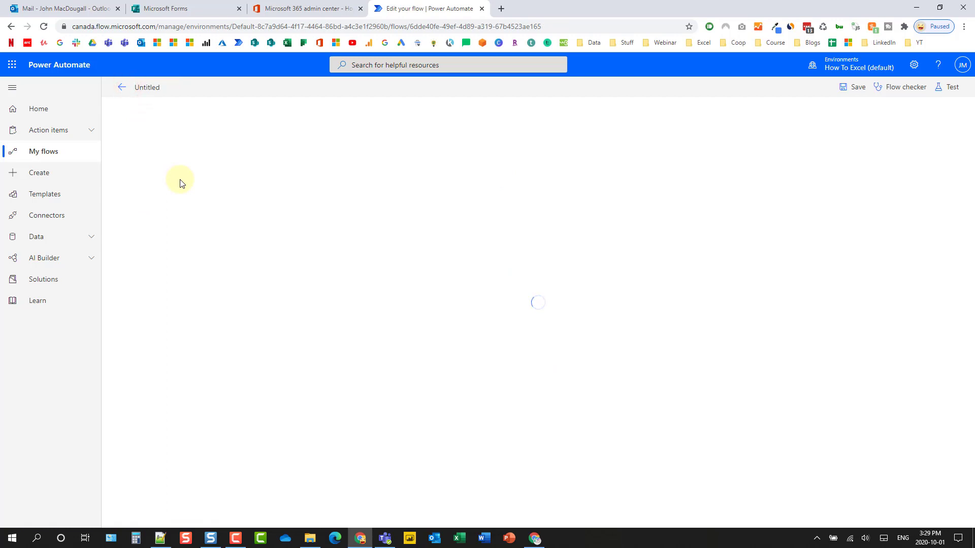